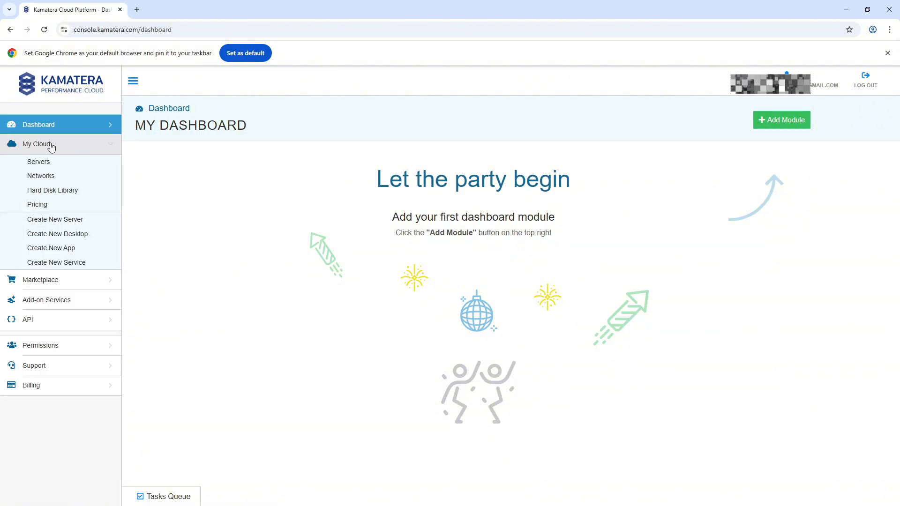
- Start creating a new server from the server list and choose London, United Kingdom, as its European zone
{"action": "left_click", "coordinate": [53, 162]}
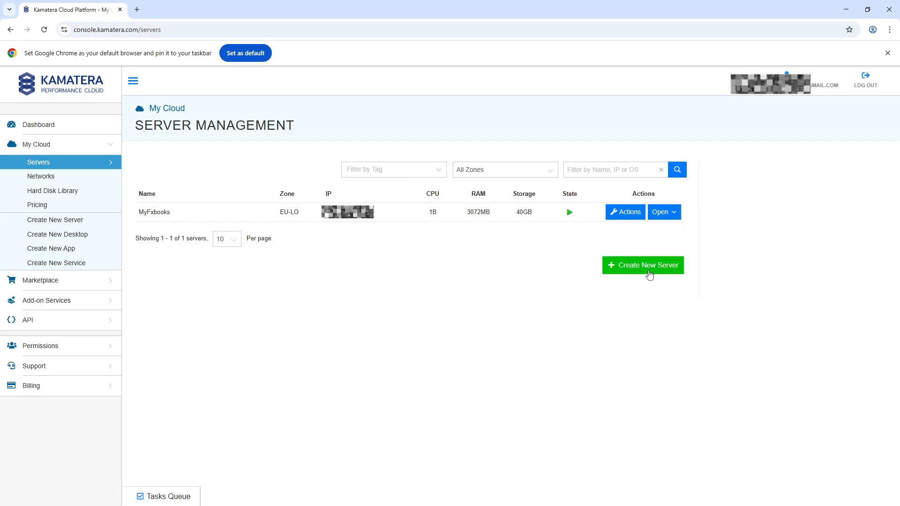
{"action": "left_click", "coordinate": [650, 275]}
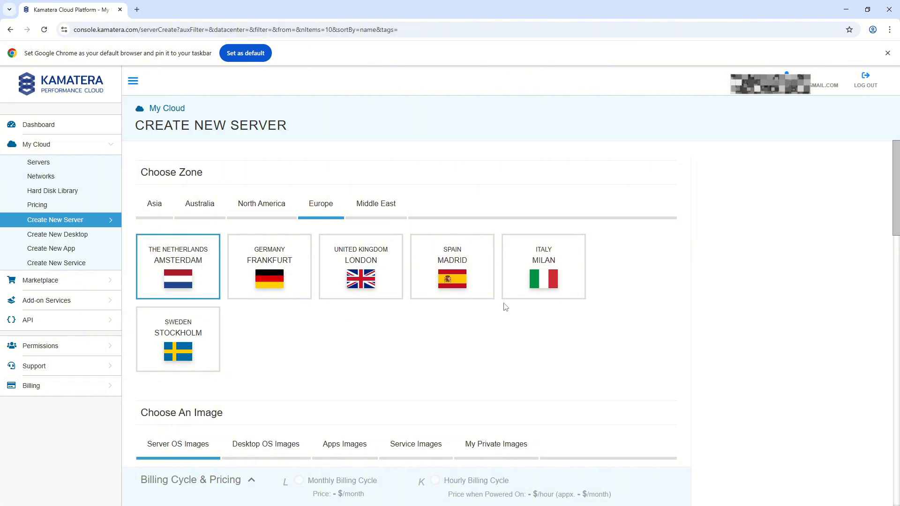
{"action": "left_click", "coordinate": [253, 208]}
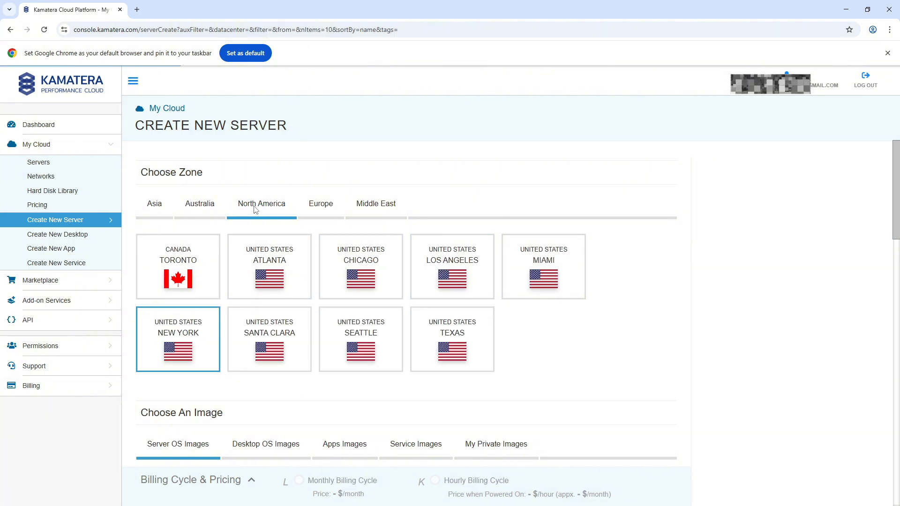
{"action": "left_click", "coordinate": [328, 210]}
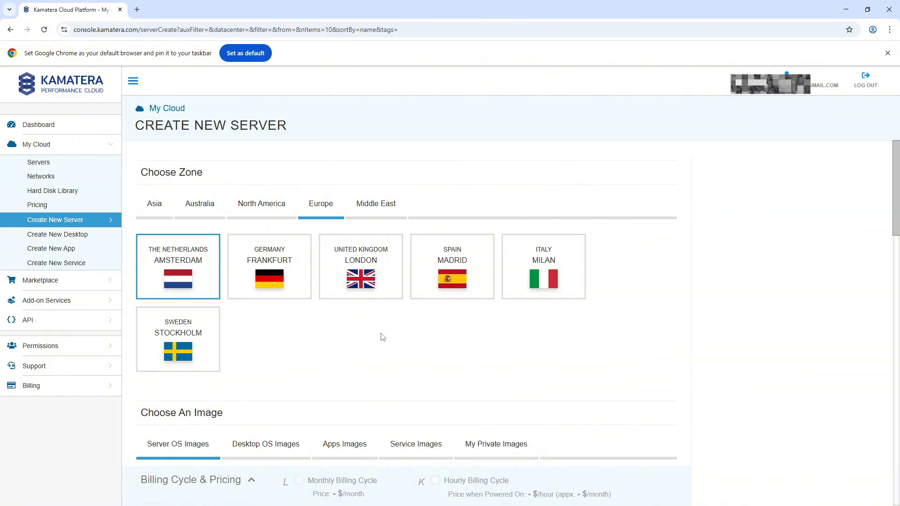
{"action": "left_click", "coordinate": [261, 280]}
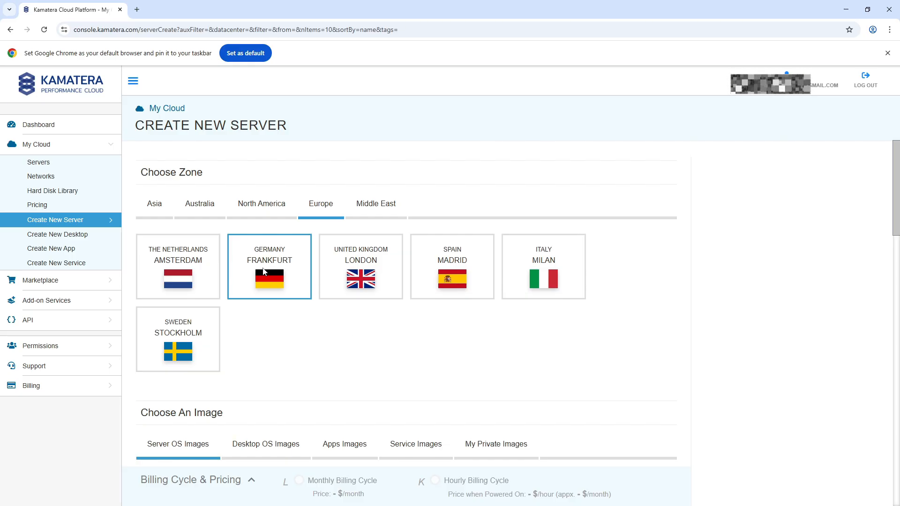
{"action": "left_click", "coordinate": [362, 274]}
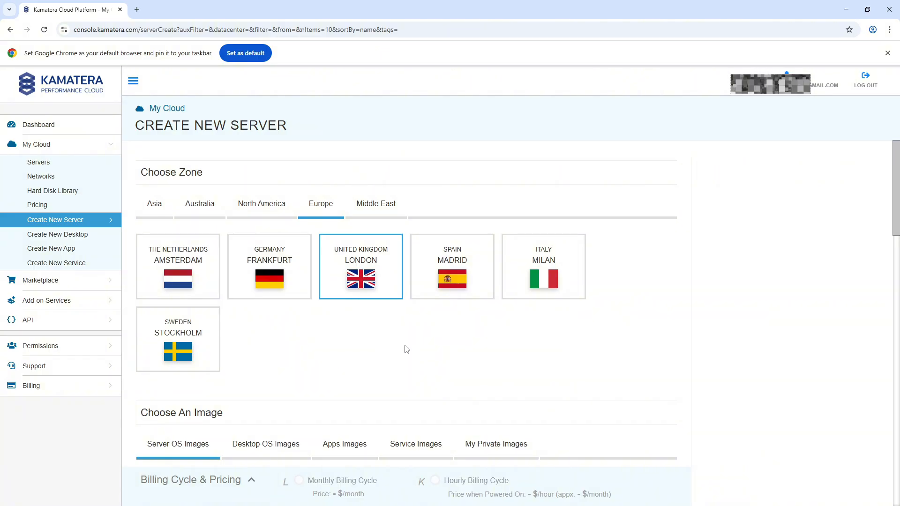
- Choose the Windows server OS image in version 2019_standard 64bit
{"action": "scroll", "coordinate": [406, 348], "scroll_direction": "down", "scroll_amount": 6}
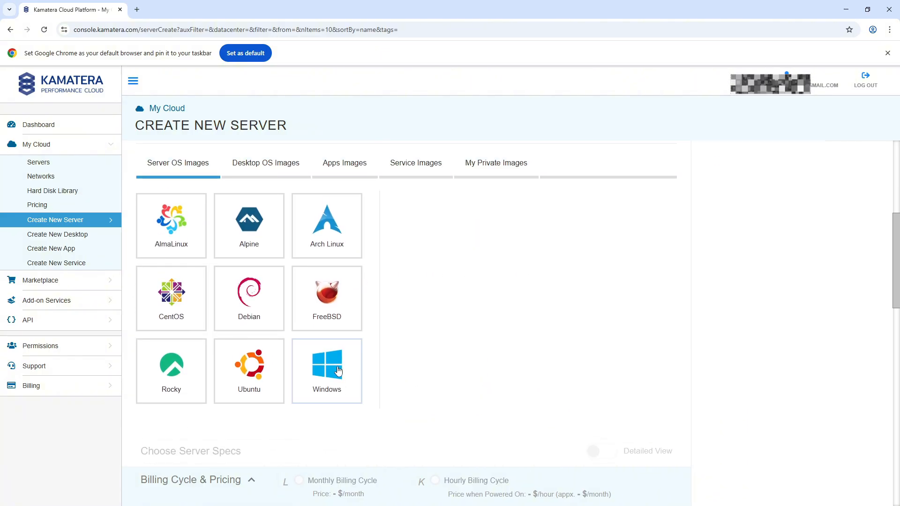
{"action": "left_click", "coordinate": [338, 371]}
{"action": "left_click", "coordinate": [417, 351]}
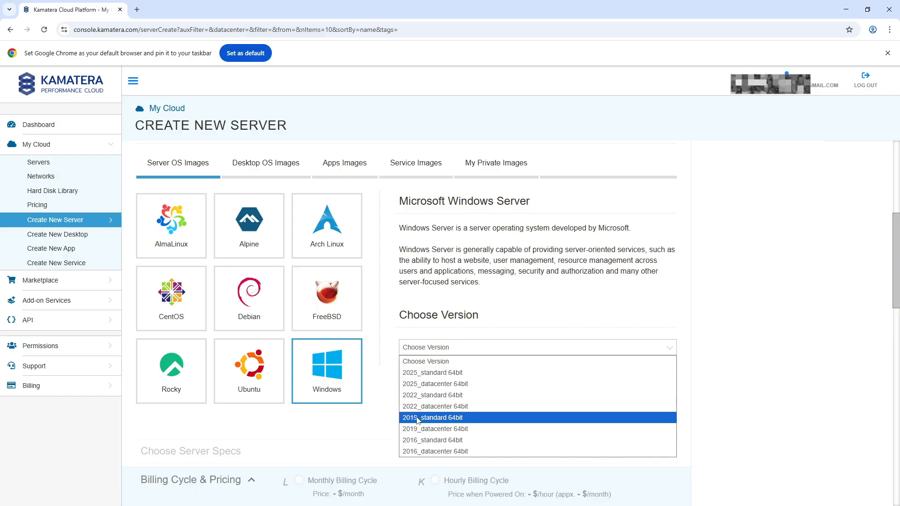
{"action": "left_click", "coordinate": [459, 422]}
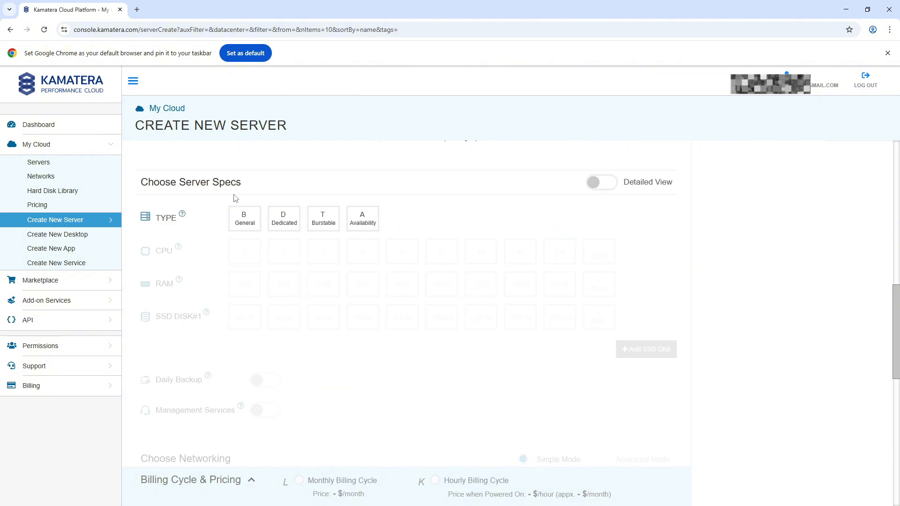
- Set the server specs to type B General with 1 CPU and 4GB of RAM
{"action": "left_click", "coordinate": [249, 224]}
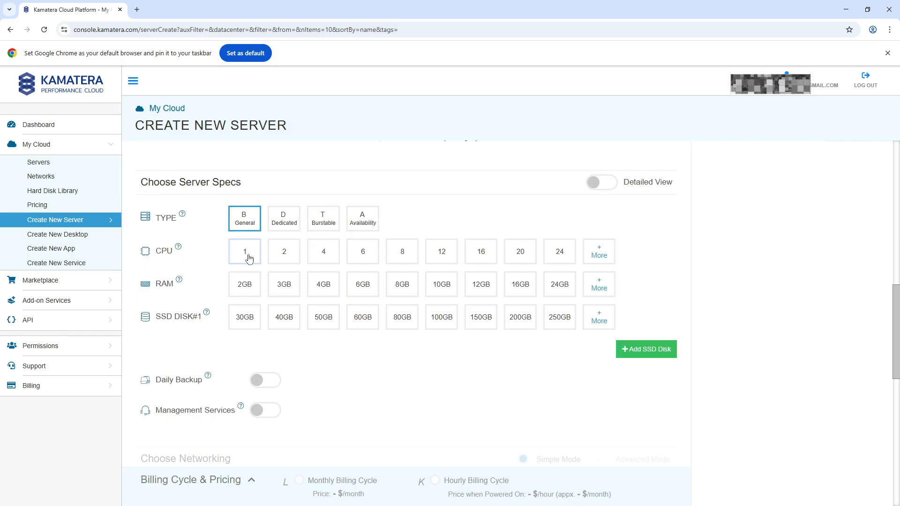
{"action": "left_click", "coordinate": [249, 257]}
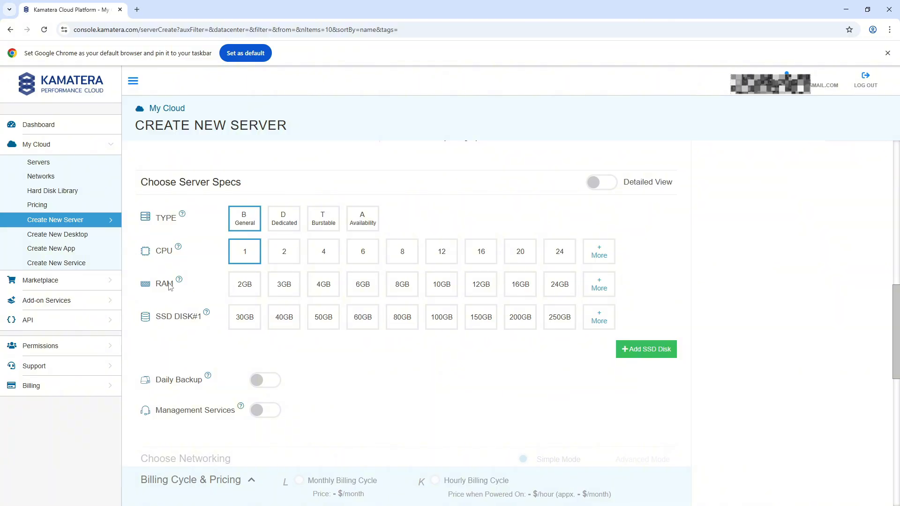
{"action": "left_click_drag", "start_coordinate": [173, 286], "coordinate": [157, 286]}
{"action": "left_click", "coordinate": [209, 285]}
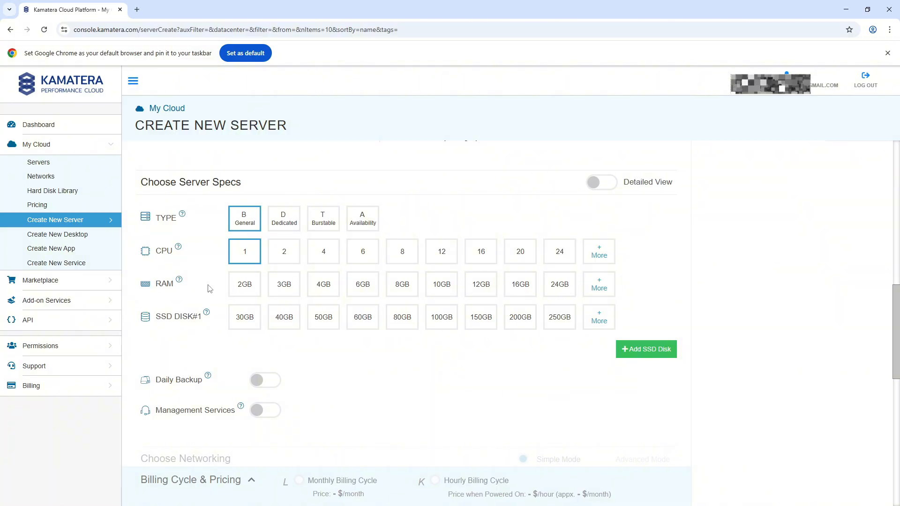
{"action": "left_click", "coordinate": [323, 288]}
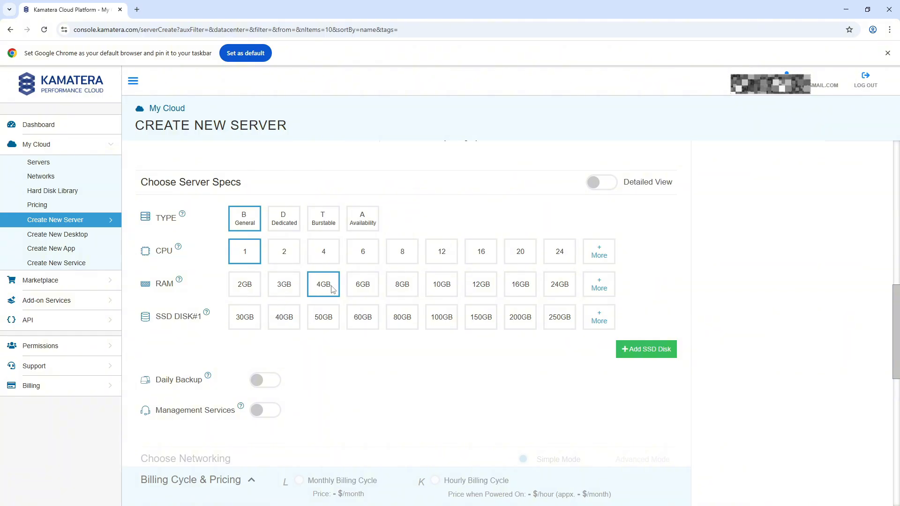
- Set the size of SSD disk #1 in the server specs to 30GB
{"action": "scroll", "coordinate": [328, 295], "scroll_direction": "down", "scroll_amount": 2}
{"action": "left_click_drag", "start_coordinate": [157, 226], "coordinate": [205, 234]}
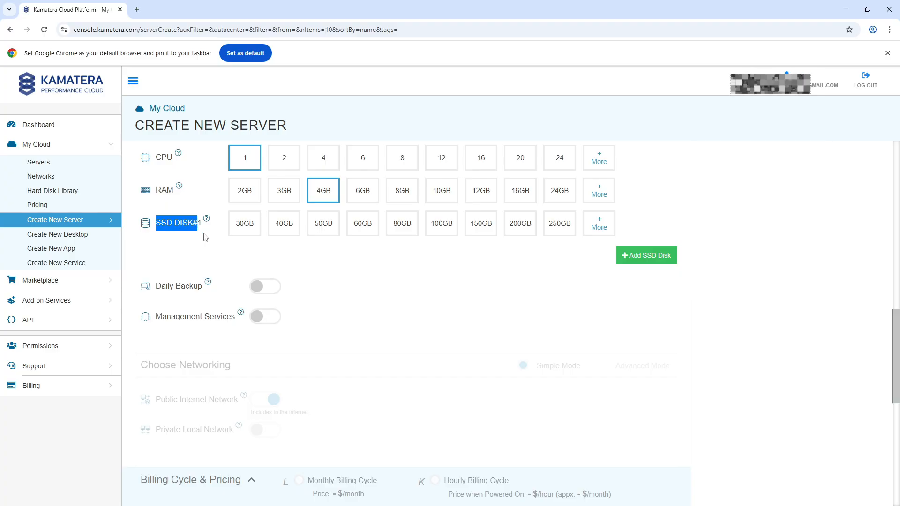
{"action": "left_click", "coordinate": [205, 236]}
{"action": "left_click", "coordinate": [255, 225]}
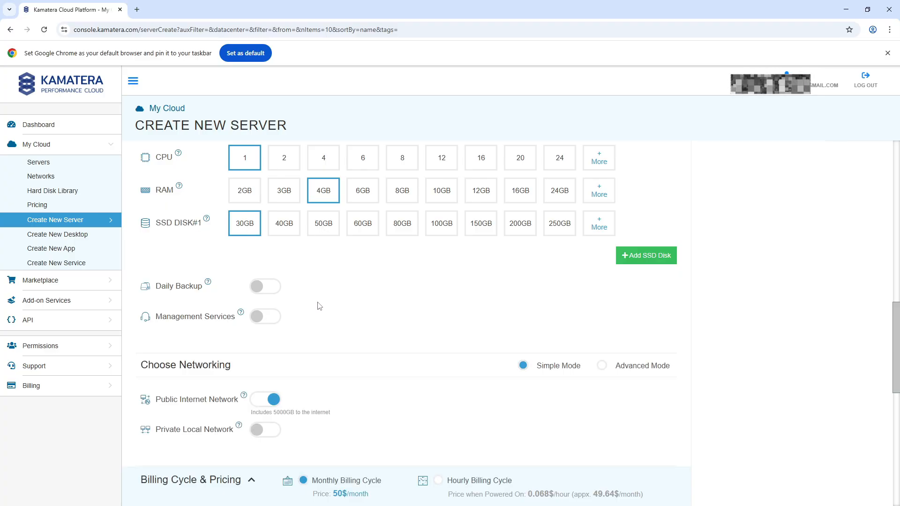
- Enter the server password in the final settings and repeat it in the validation field
{"action": "scroll", "coordinate": [319, 306], "scroll_direction": "down", "scroll_amount": 4}
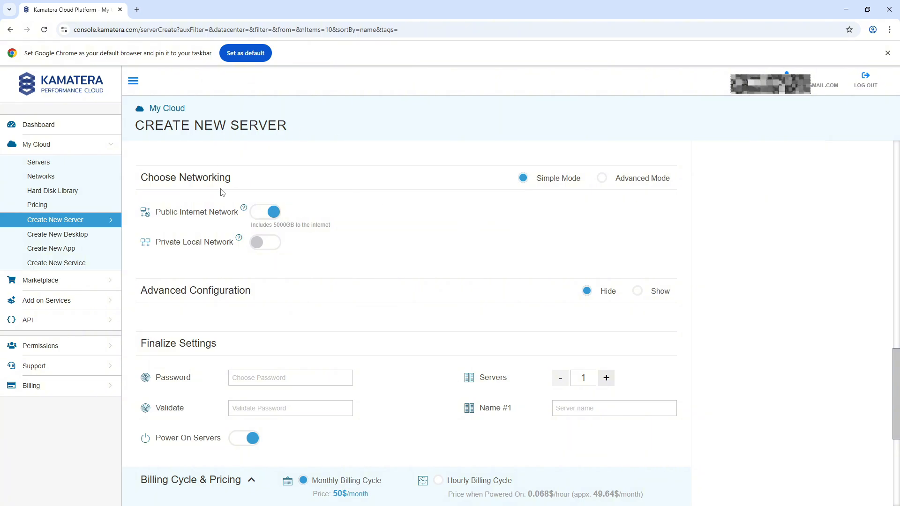
{"action": "scroll", "coordinate": [334, 221], "scroll_direction": "down", "scroll_amount": 3}
{"action": "left_click", "coordinate": [246, 237]}
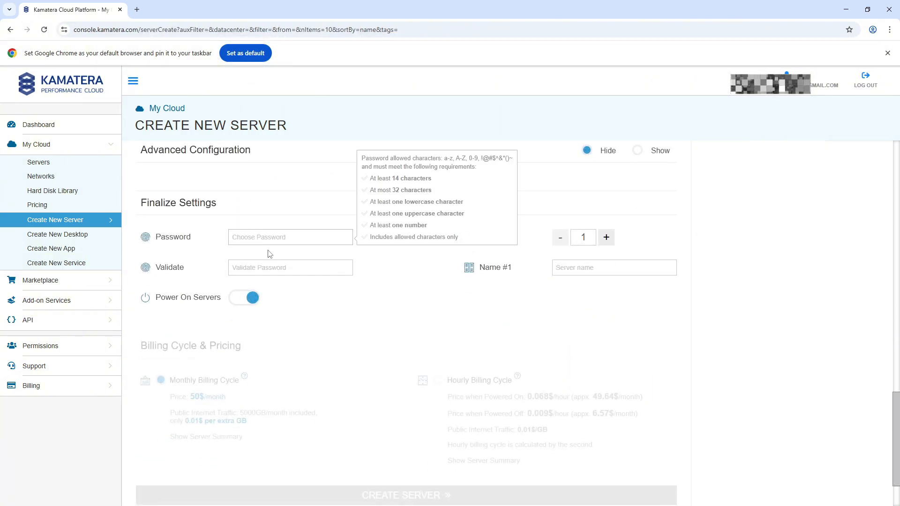
{"action": "mouse_move", "coordinate": [153, 237]}
{"action": "left_mouse_down"}
{"action": "mouse_move", "coordinate": [194, 244]}
{"action": "mouse_move", "coordinate": [200, 235]}
{"action": "mouse_move", "coordinate": [153, 237]}
{"action": "left_mouse_up"}
{"action": "left_click", "coordinate": [254, 242]}
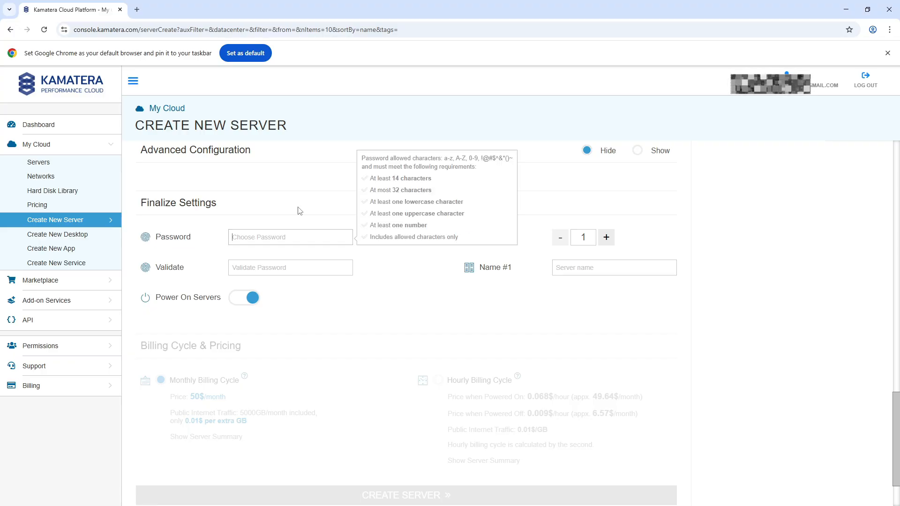
{"action": "type", "text": "a••••••••••••"}
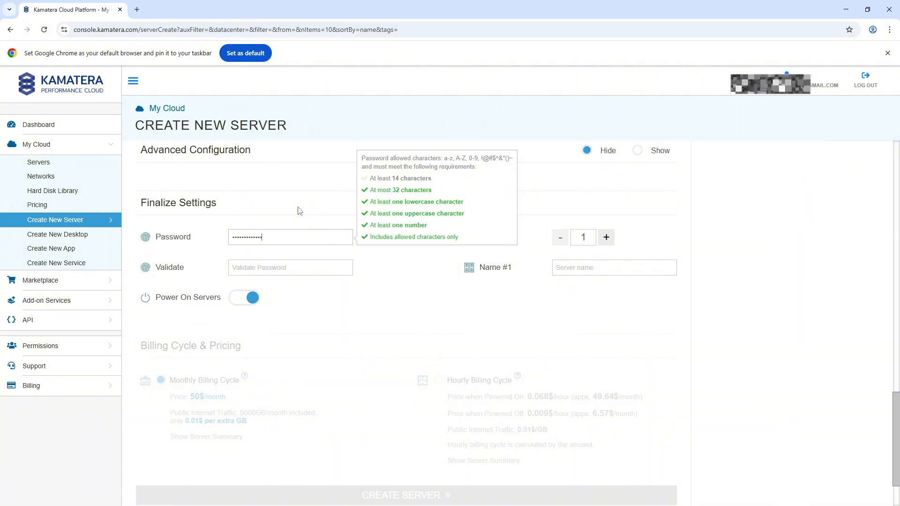
{"action": "type", "text": "•"}
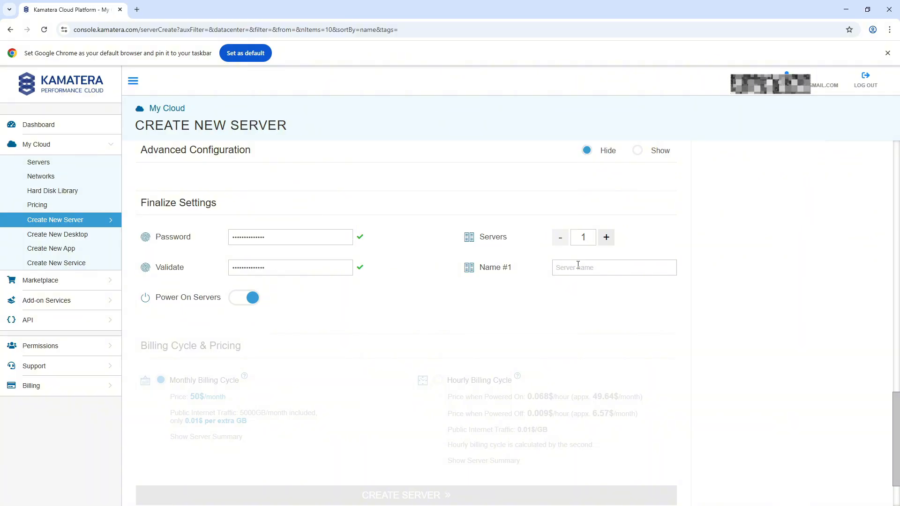
- Name the new server OmegaTest in the final settings
{"action": "left_click", "coordinate": [579, 268]}
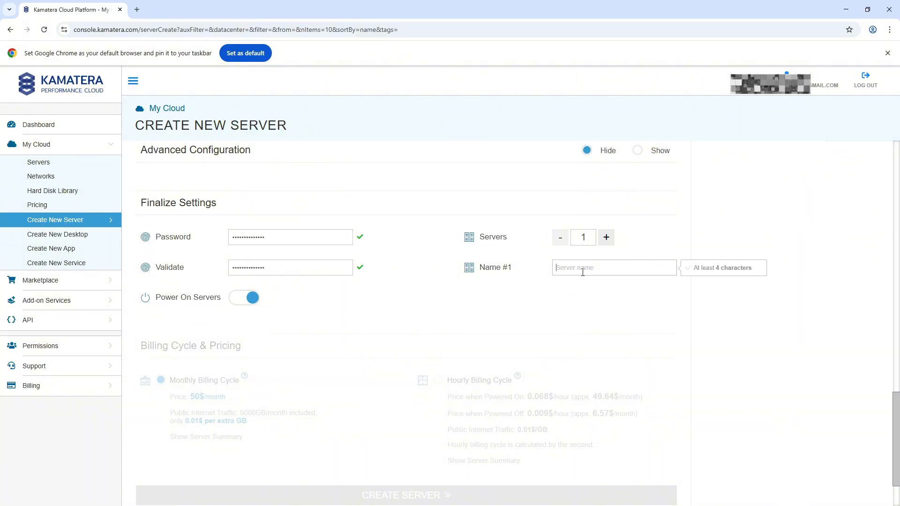
{"action": "type", "text": "omada"}
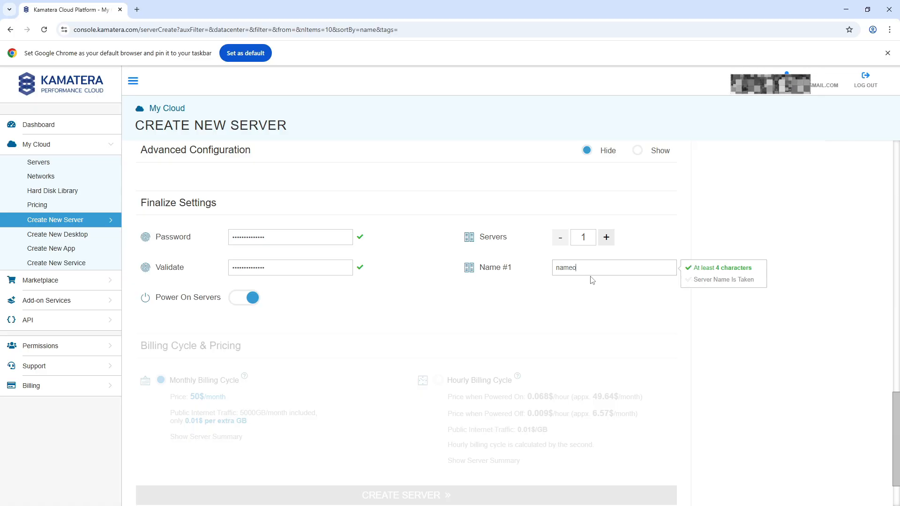
{"action": "key", "text": "ctrl+a"}
{"action": "type", "text": "Omega"}
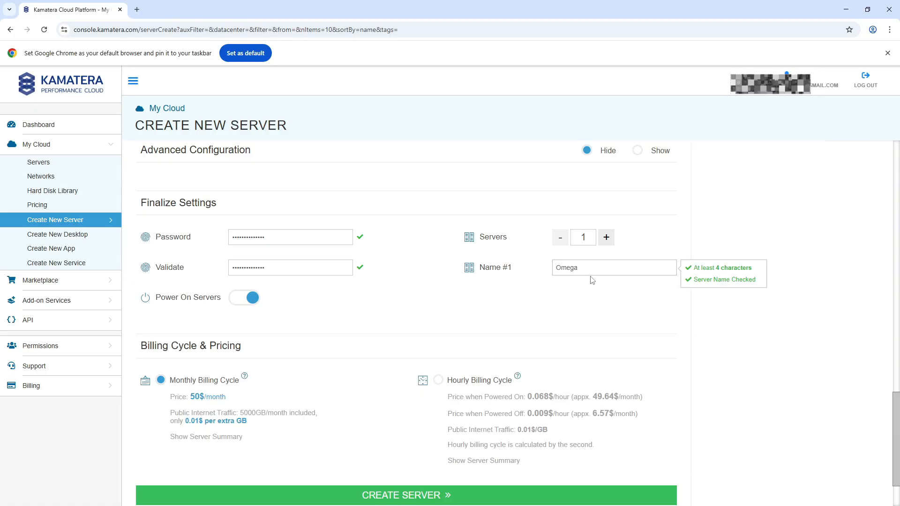
{"action": "type", "text": "Test"}
- Select the hourly billing cycle and create the server
{"action": "scroll", "coordinate": [592, 280], "scroll_direction": "down", "scroll_amount": 2}
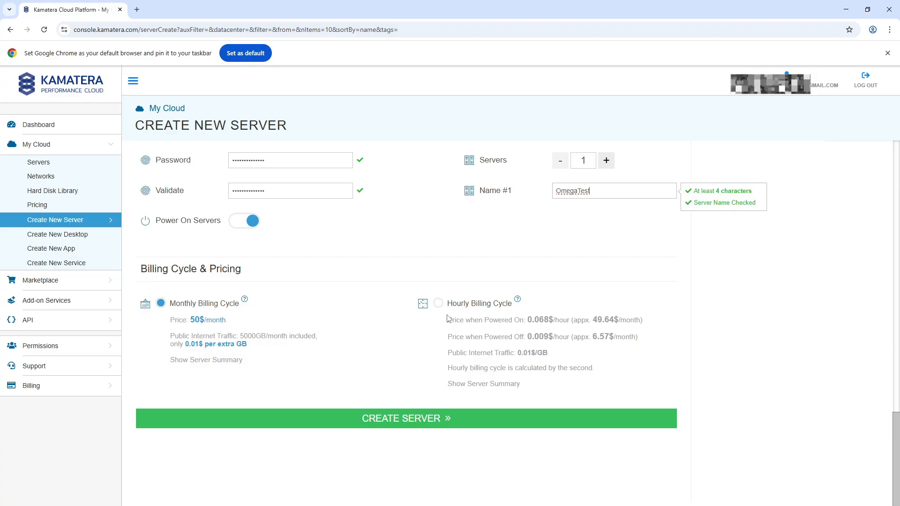
{"action": "left_click_drag", "start_coordinate": [448, 336], "coordinate": [646, 341]}
{"action": "left_click", "coordinate": [537, 339]}
{"action": "left_click", "coordinate": [438, 304]}
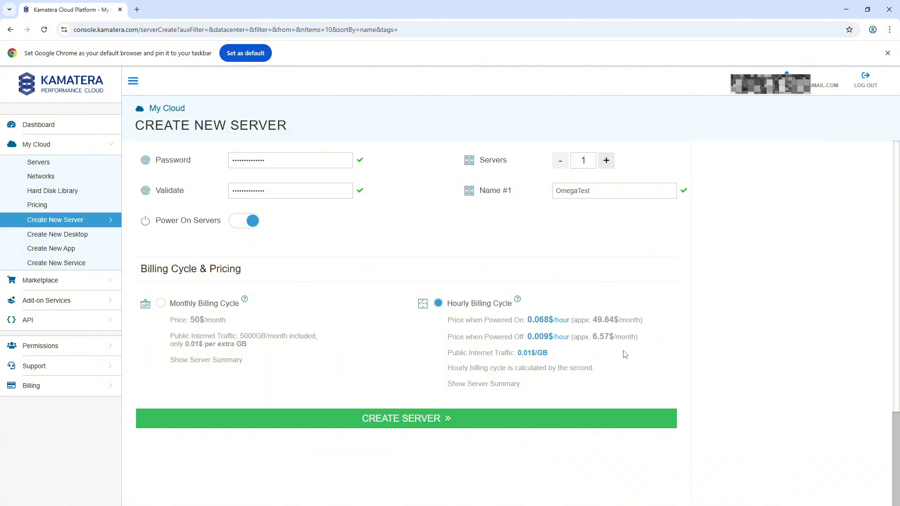
{"action": "left_click", "coordinate": [624, 416]}
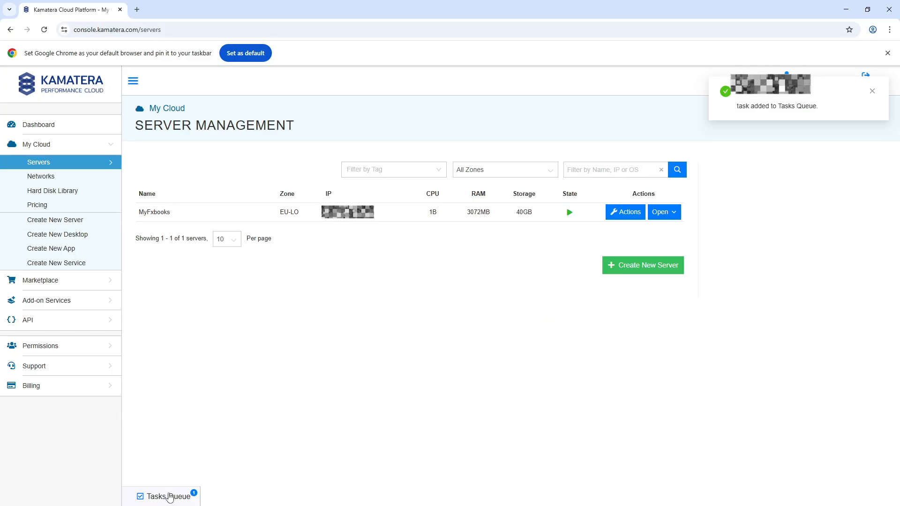
- Show the Tasks Queue to follow the server creation and open the overview of the OmegaTest server
{"action": "left_click", "coordinate": [182, 499]}
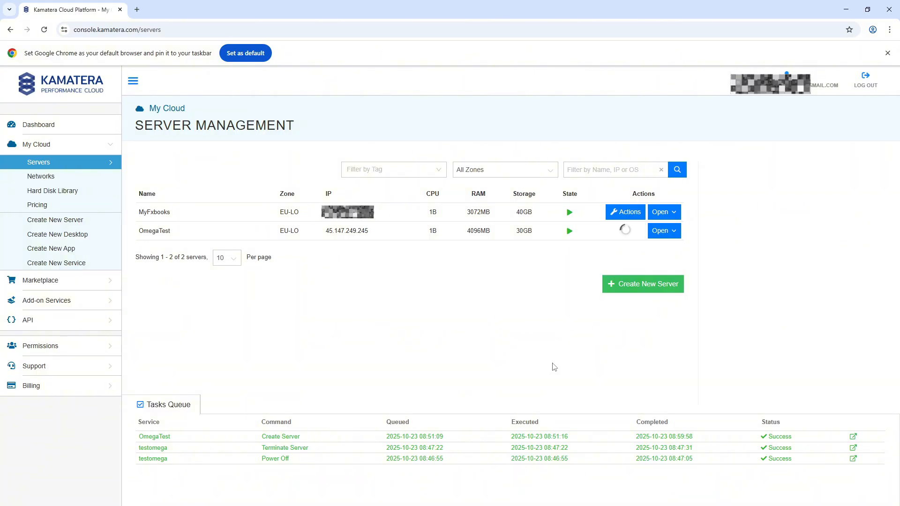
{"action": "double_click", "coordinate": [364, 236]}
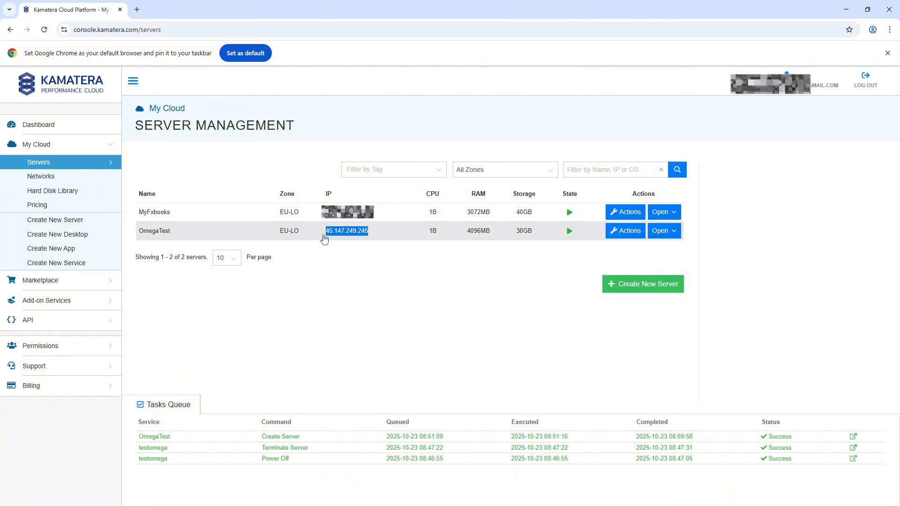
{"action": "left_click_drag", "start_coordinate": [543, 236], "coordinate": [585, 348]}
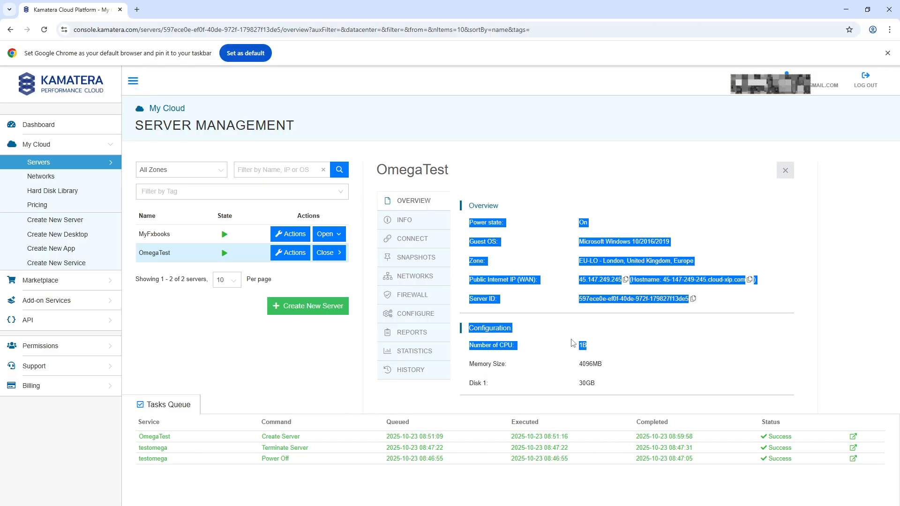
{"action": "left_click", "coordinate": [508, 256]}
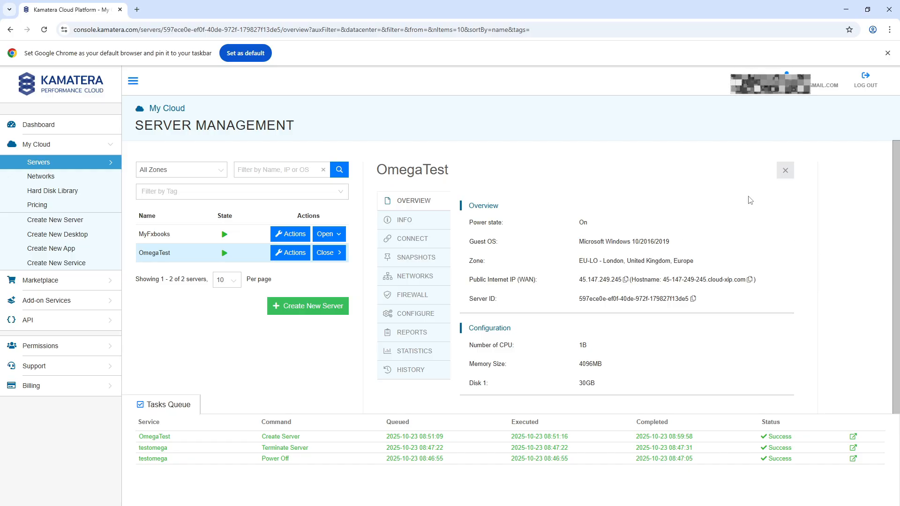
- Create a new text document on the desktop and paste the remote desktop connection settings for the Administrator username into it
{"action": "left_click", "coordinate": [844, 7]}
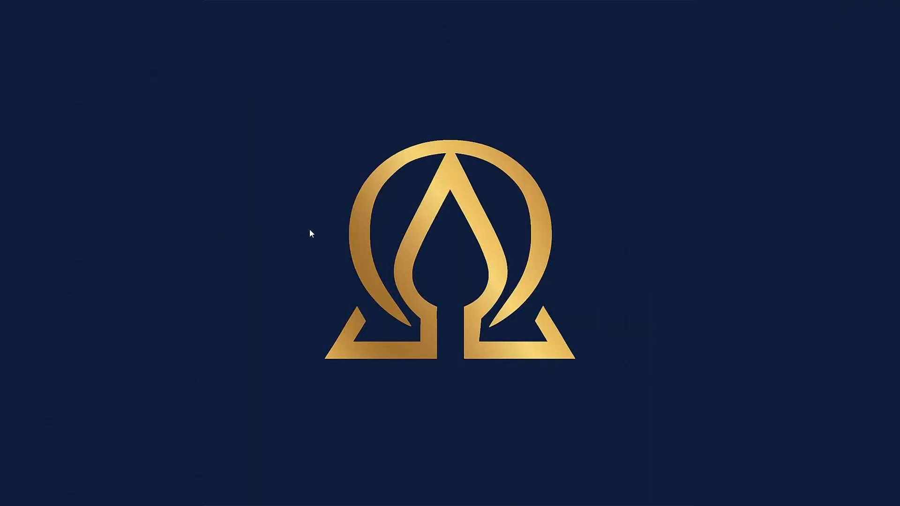
{"action": "right_click", "coordinate": [287, 195]}
{"action": "mouse_move", "coordinate": [342, 289]}
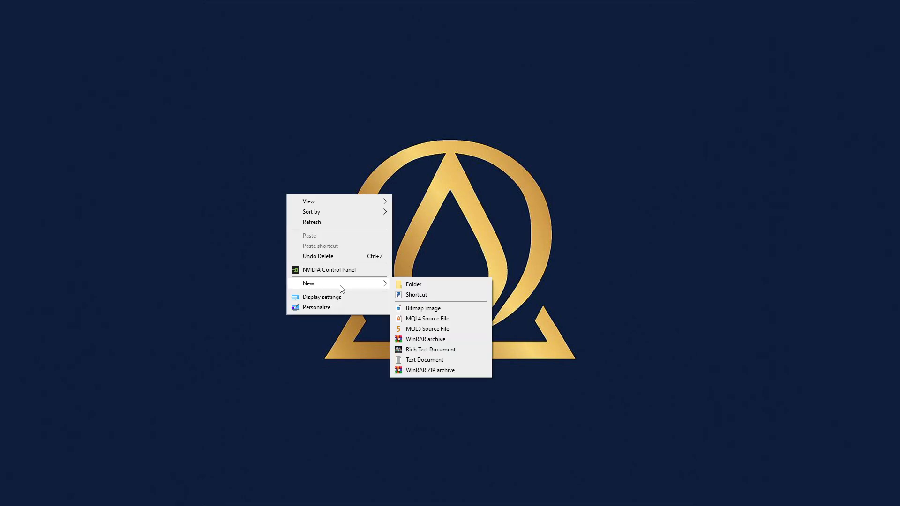
{"action": "left_click", "coordinate": [424, 360]}
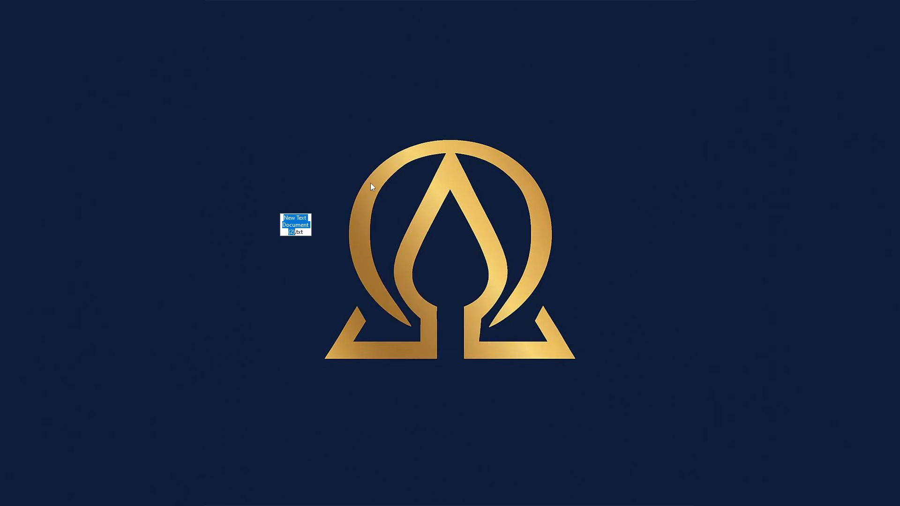
{"action": "left_click", "coordinate": [356, 202]}
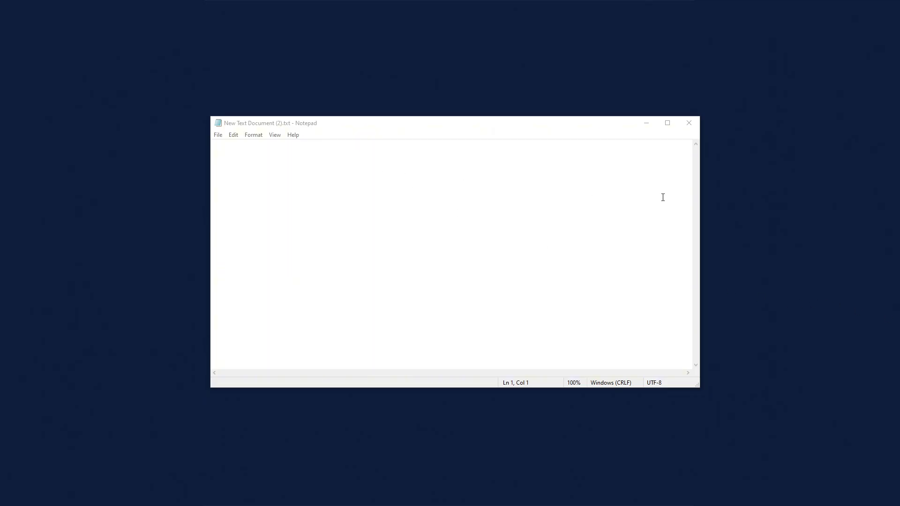
{"action": "left_click", "coordinate": [405, 169]}
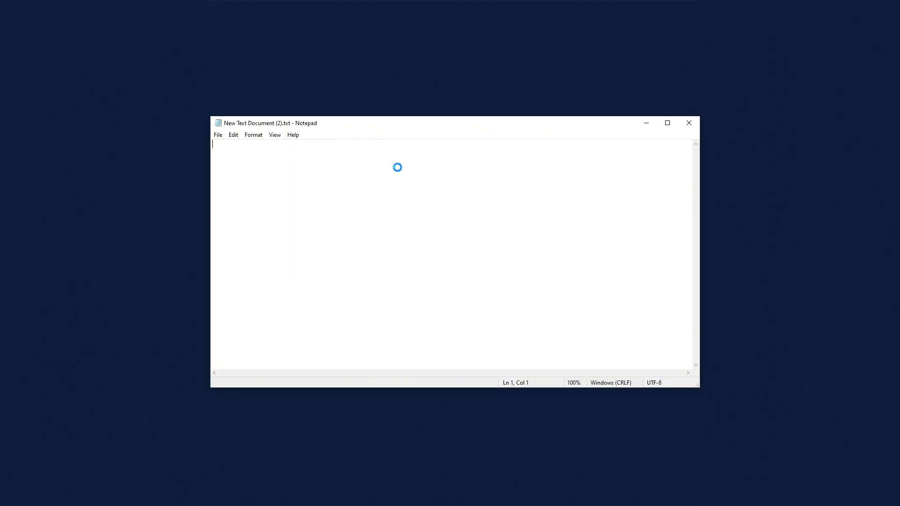
{"action": "key", "text": "ctrl+v"}
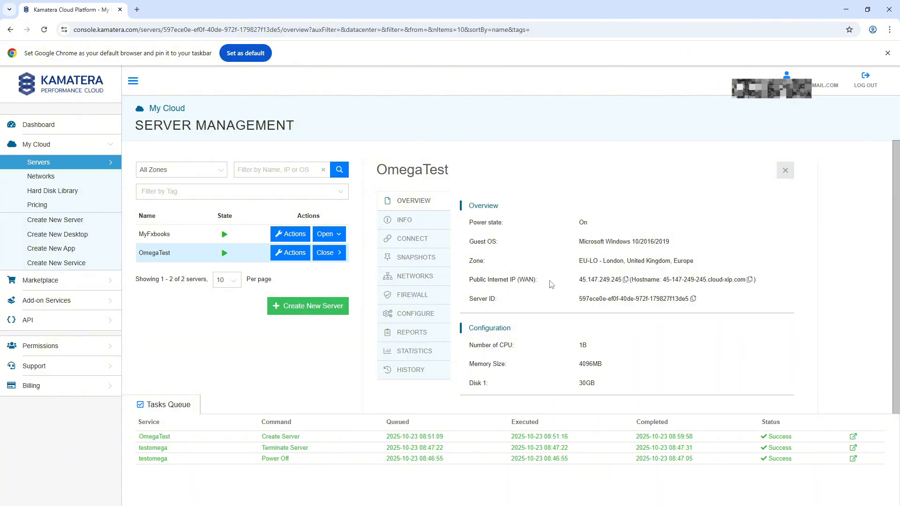
- Copy OmegaTest's public Internet IP from the Kamatera server overview and paste it at the end of the document's full address line
{"action": "left_click", "coordinate": [625, 280]}
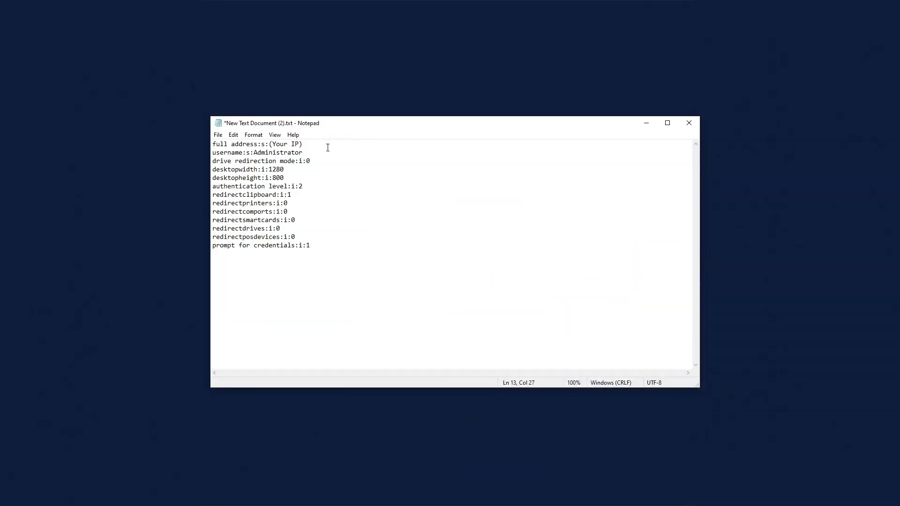
{"action": "left_click", "coordinate": [314, 144]}
{"action": "key", "text": "ctrl+v"}
- Review the username, display and redirection lines, and the server address in the connection settings
{"action": "left_click_drag", "start_coordinate": [313, 155], "coordinate": [213, 156]}
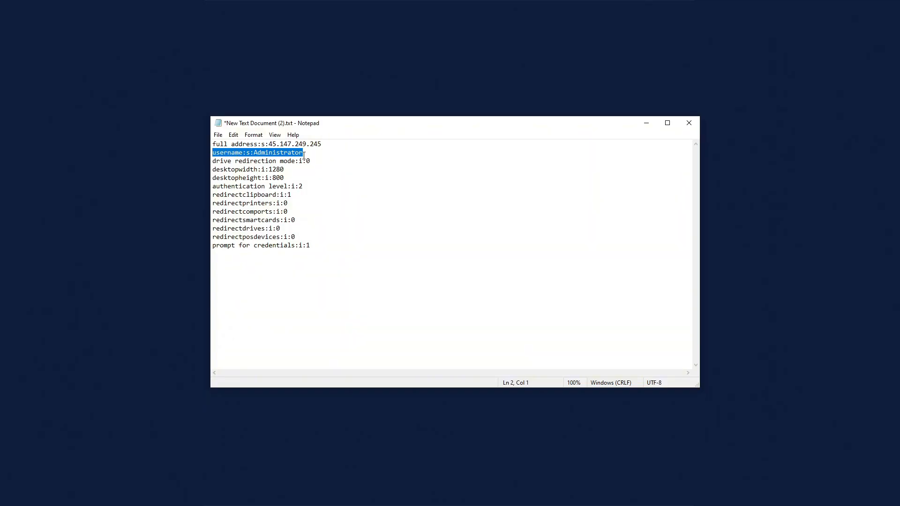
{"action": "left_click_drag", "start_coordinate": [303, 154], "coordinate": [255, 154]}
{"action": "left_click_drag", "start_coordinate": [218, 161], "coordinate": [321, 261]}
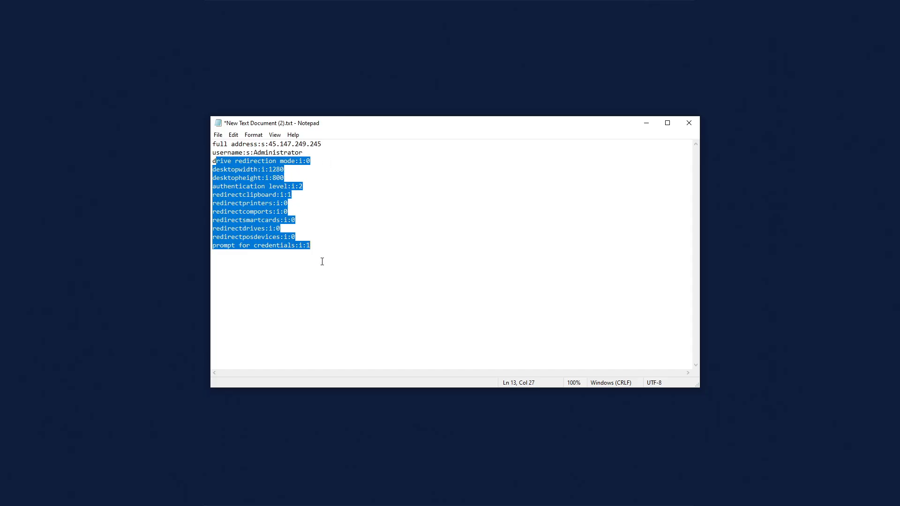
{"action": "left_click", "coordinate": [322, 241]}
{"action": "left_click_drag", "start_coordinate": [304, 153], "coordinate": [257, 155]}
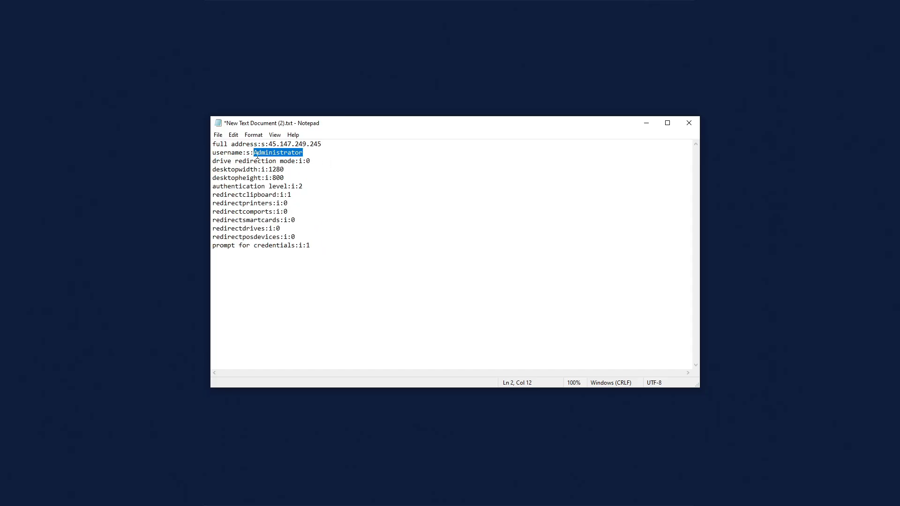
{"action": "left_click", "coordinate": [312, 152]}
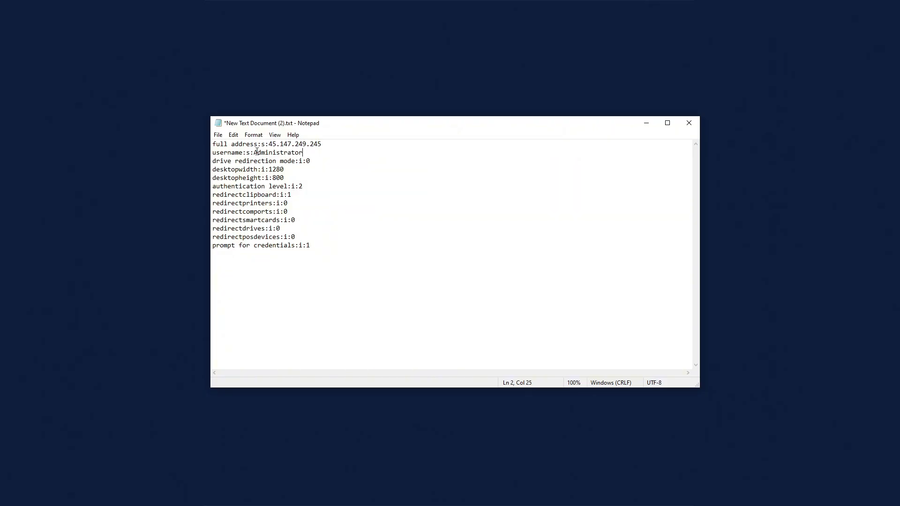
{"action": "mouse_move", "coordinate": [253, 153]}
{"action": "left_mouse_down"}
{"action": "mouse_move", "coordinate": [333, 153]}
{"action": "mouse_move", "coordinate": [270, 146]}
{"action": "left_mouse_up"}
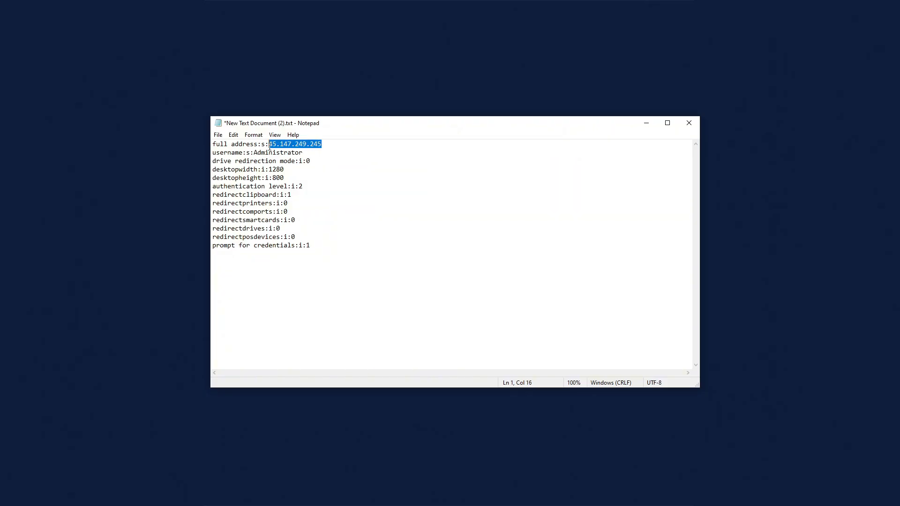
{"action": "left_click", "coordinate": [343, 197]}
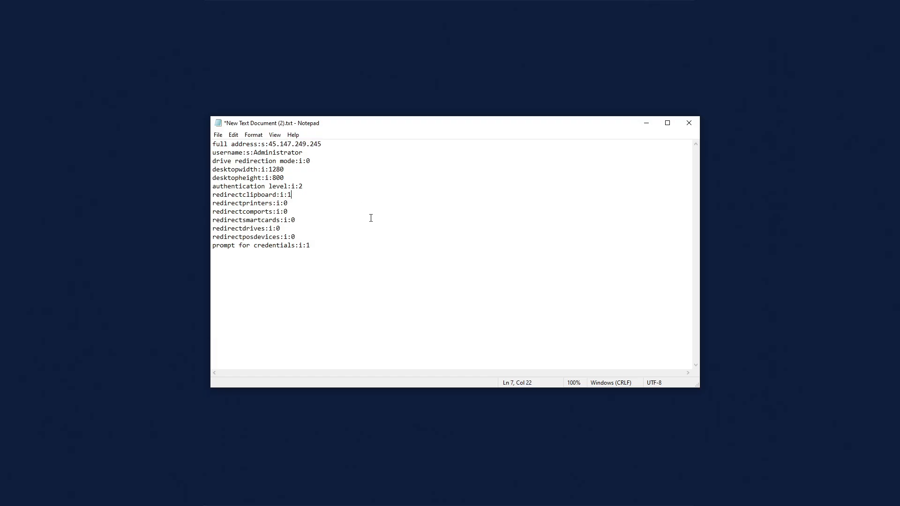
- Save the connection settings under the file name vpstestomega.rdp and close the document
{"action": "left_click", "coordinate": [218, 137]}
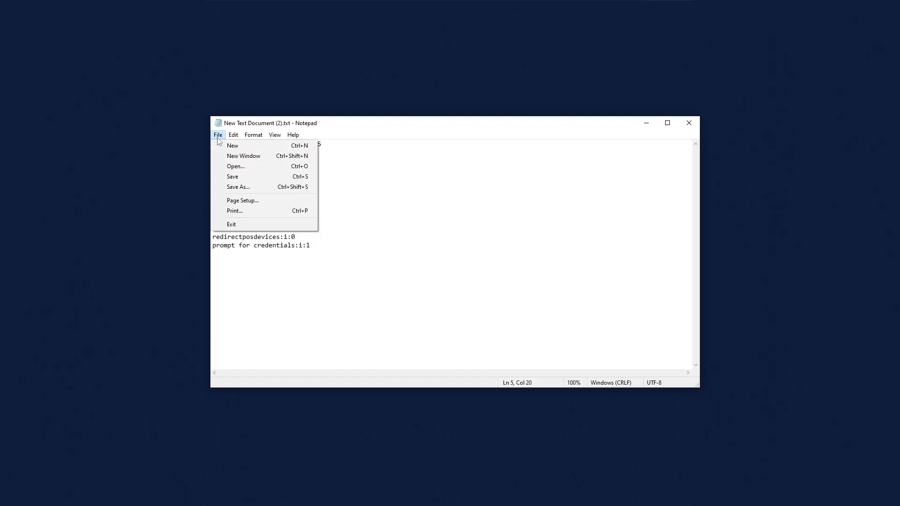
{"action": "left_click", "coordinate": [263, 186]}
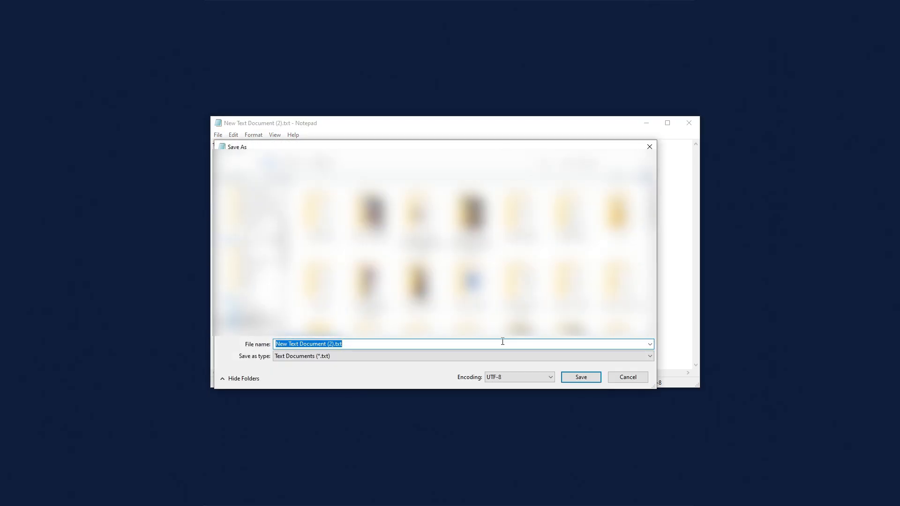
{"action": "type", "text": "vps"}
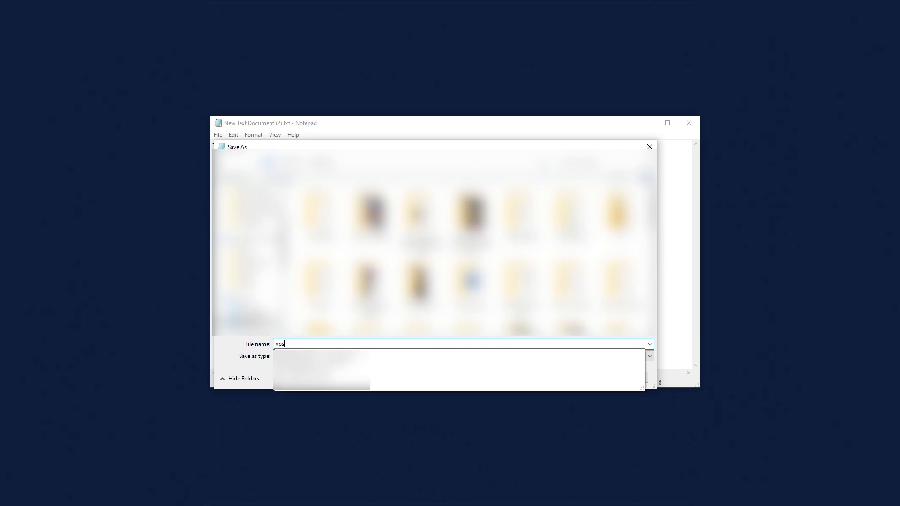
{"action": "type", "text": "testomega"}
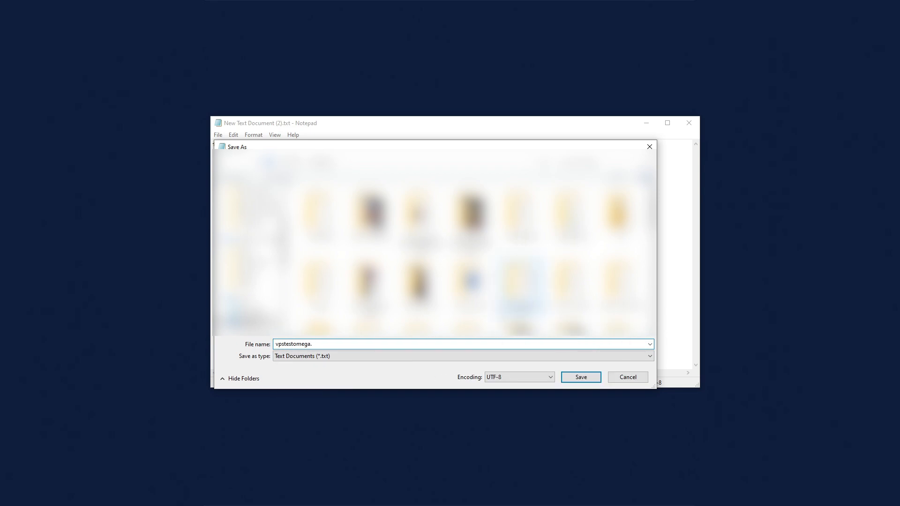
{"action": "type", "text": ".r"}
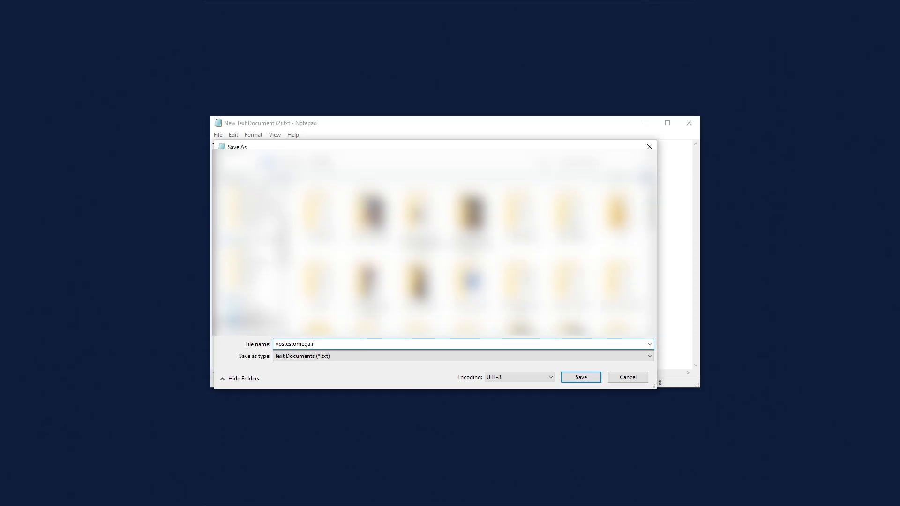
{"action": "type", "text": "dp"}
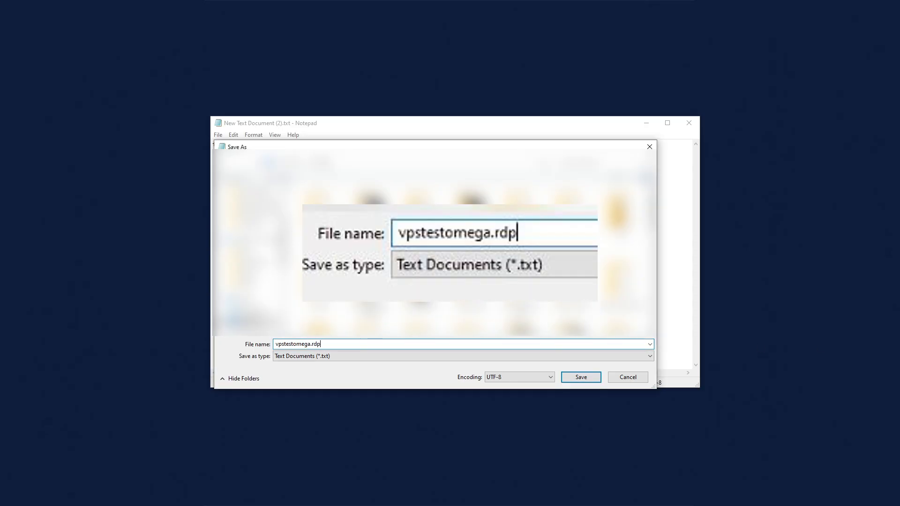
{"action": "left_click", "coordinate": [582, 377]}
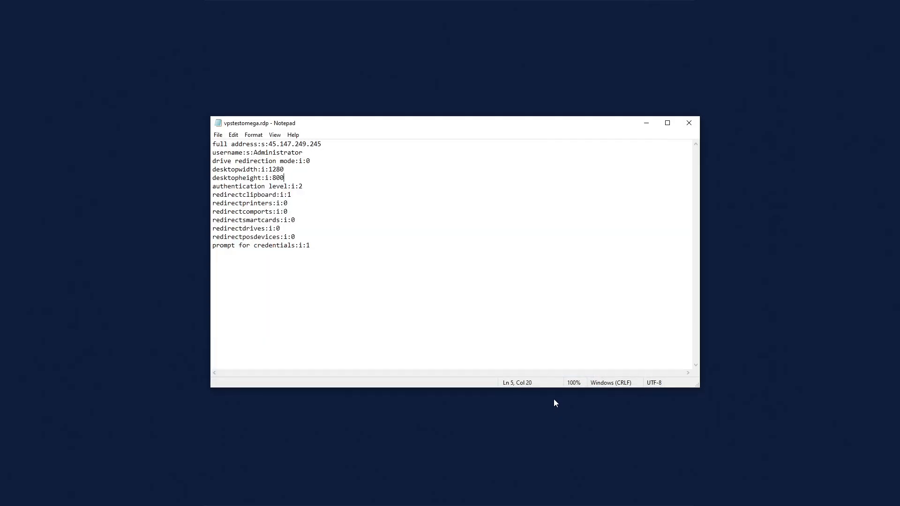
{"action": "left_click", "coordinate": [689, 124]}
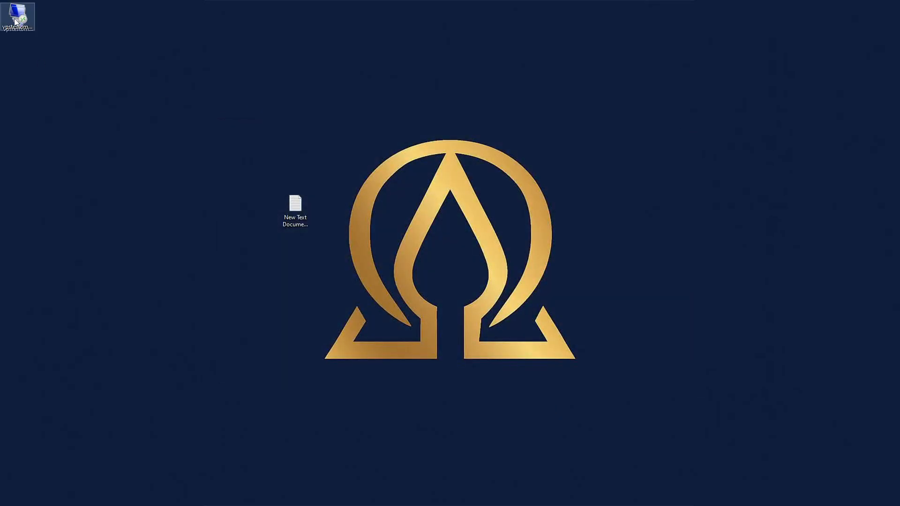
- Move the vpstestomega.rdp file to the middle of the desktop and start its remote desktop connection despite the unknown publisher
{"action": "left_click_drag", "start_coordinate": [17, 14], "coordinate": [387, 298]}
{"action": "left_click_drag", "start_coordinate": [343, 279], "coordinate": [371, 294]}
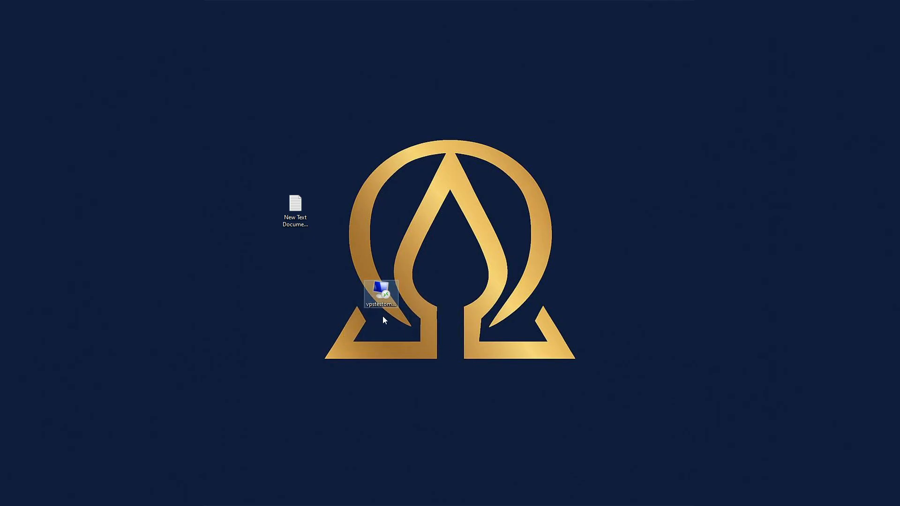
{"action": "key", "text": "Return"}
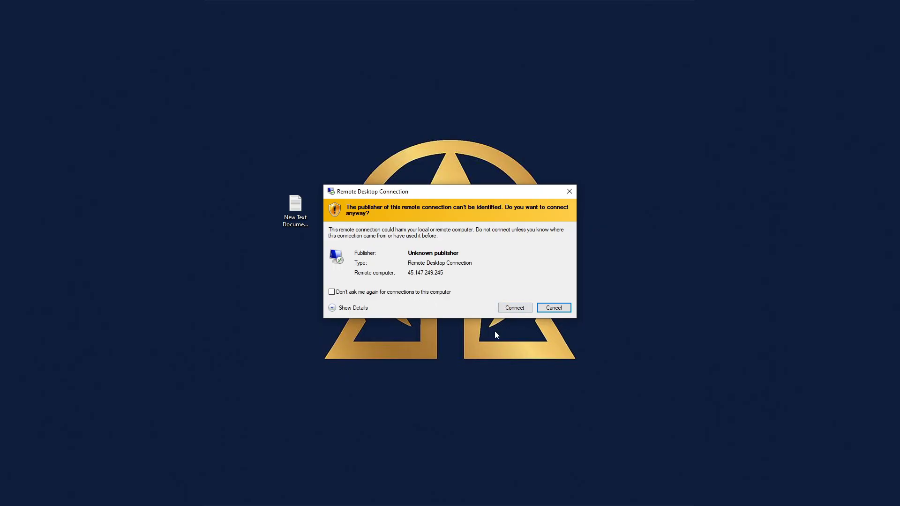
{"action": "left_click", "coordinate": [512, 309]}
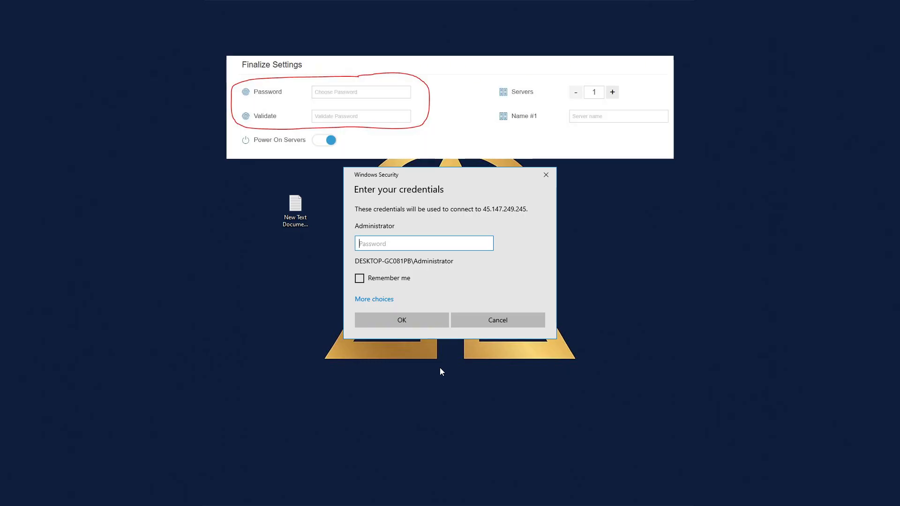
- Enter the Administrator password for the server and accept the untrusted certificate to connect
{"action": "type", "text": "••••••"}
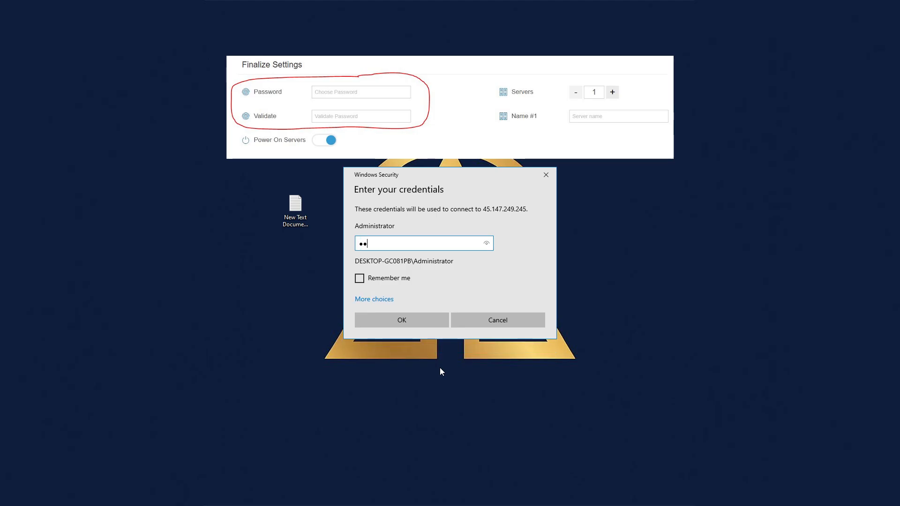
{"action": "type", "text": "••••••••"}
{"action": "key", "text": "Return"}
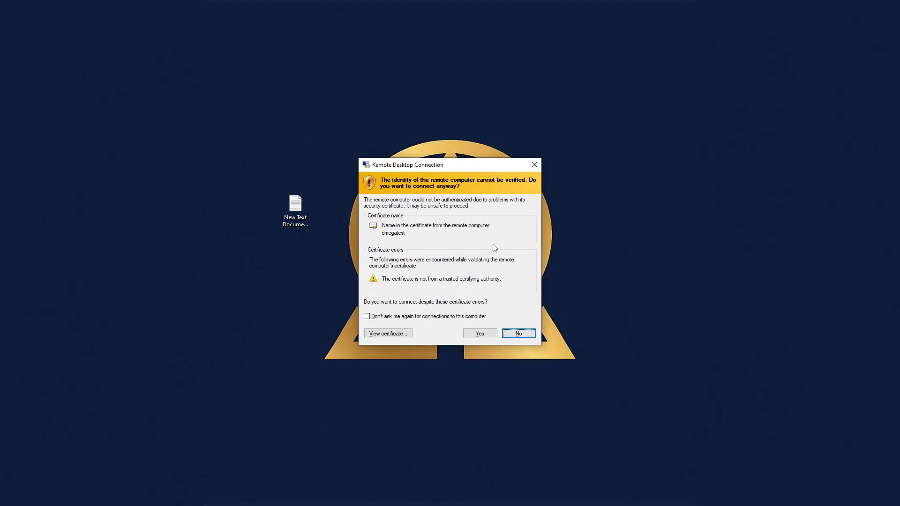
{"action": "left_click", "coordinate": [479, 334]}
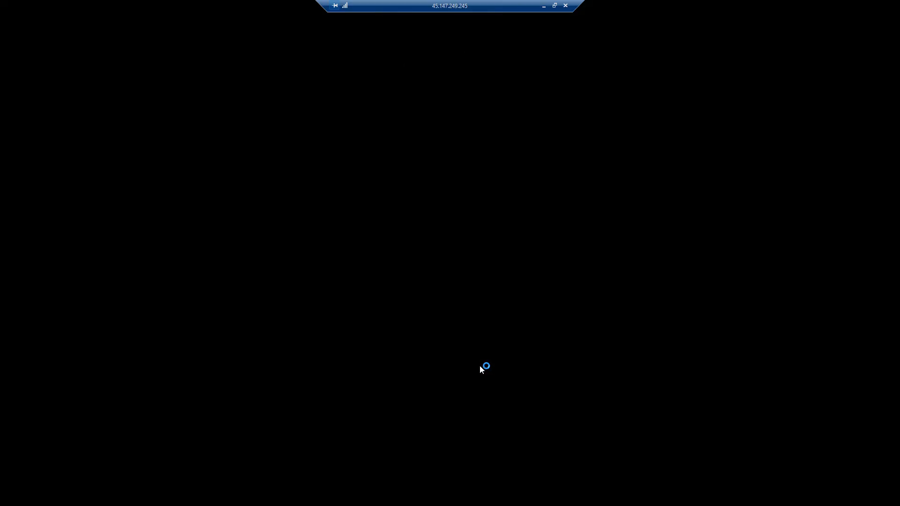
- Install MetaTrader 4 IC Markets Global from the icmarketssc4setup file on the server's desktop and place the installer below the MetaEditor 4 shortcut
{"action": "left_click_drag", "start_coordinate": [304, 186], "coordinate": [471, 302]}
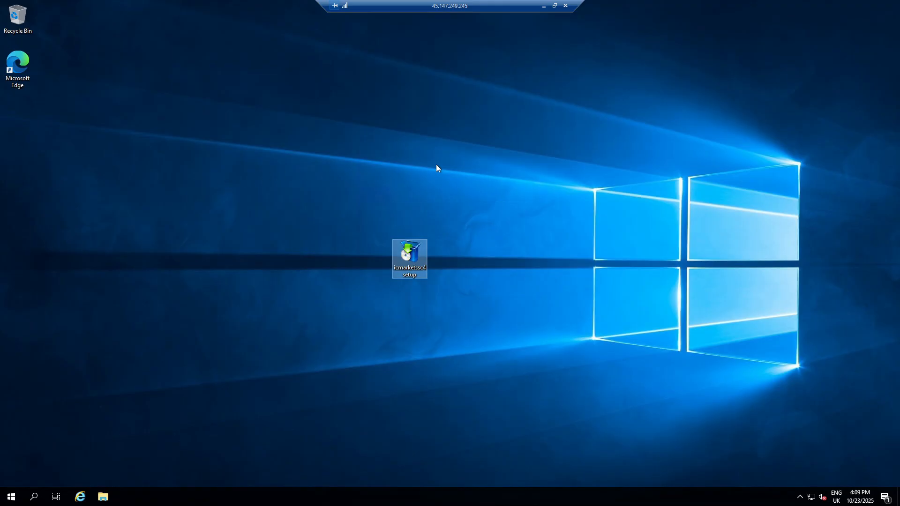
{"action": "double_click", "coordinate": [409, 275]}
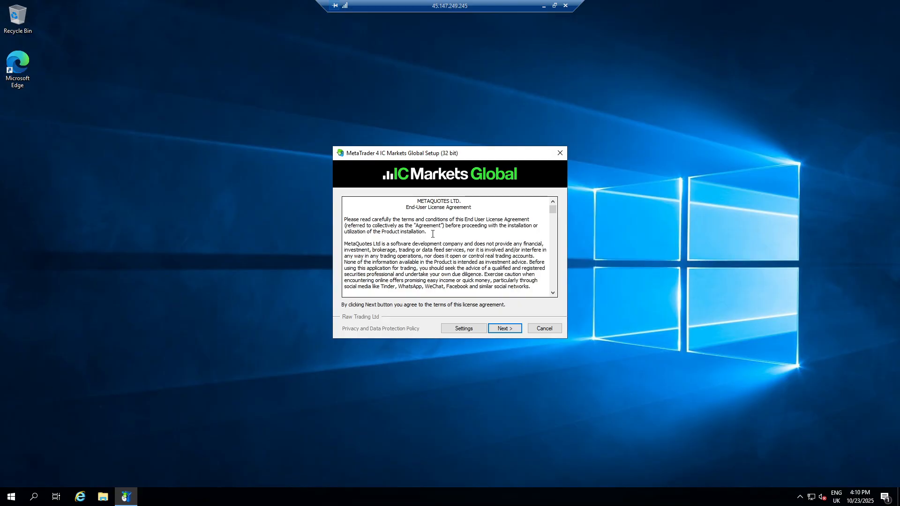
{"action": "left_click", "coordinate": [514, 329]}
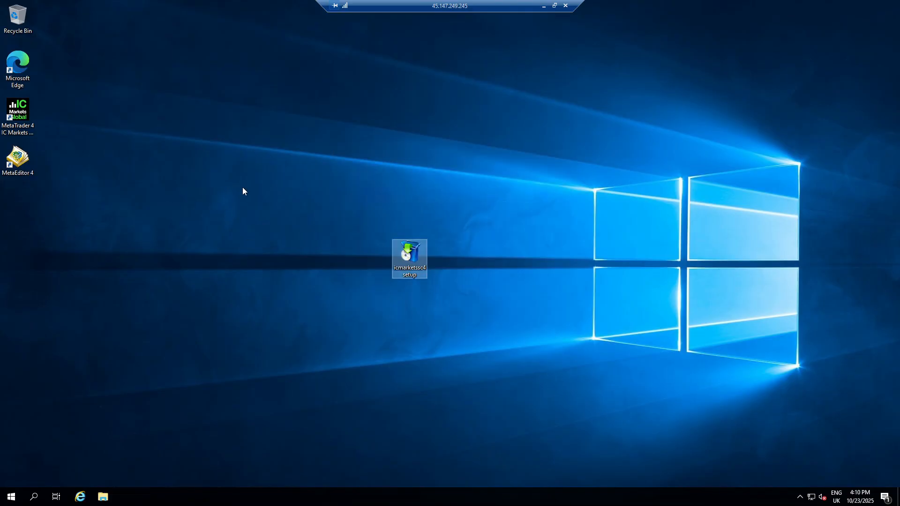
{"action": "left_click_drag", "start_coordinate": [407, 255], "coordinate": [23, 206]}
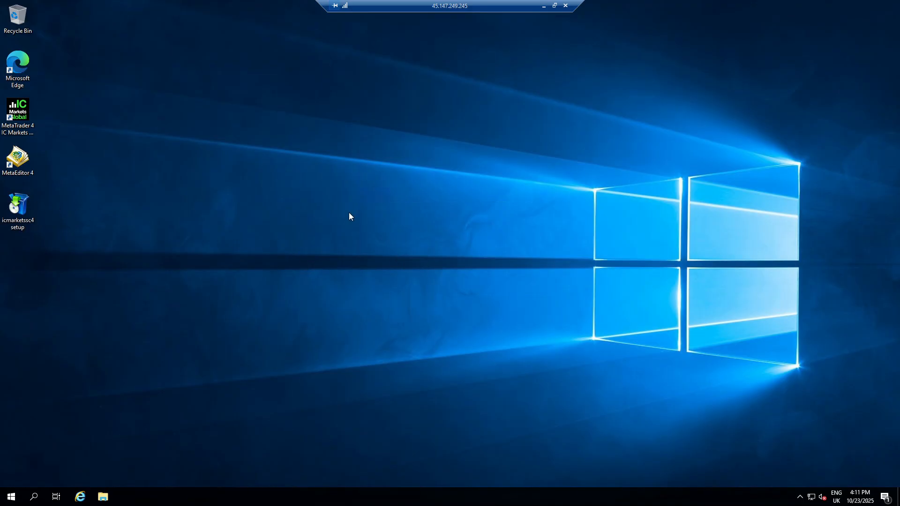
- Open Task Manager on the remote server and expand it to the detailed process list
{"action": "right_click", "coordinate": [289, 498]}
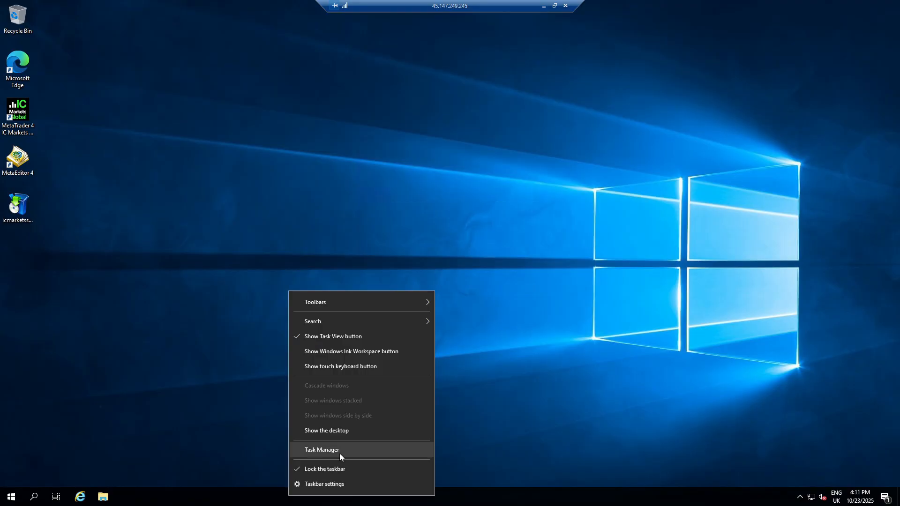
{"action": "left_click", "coordinate": [339, 452]}
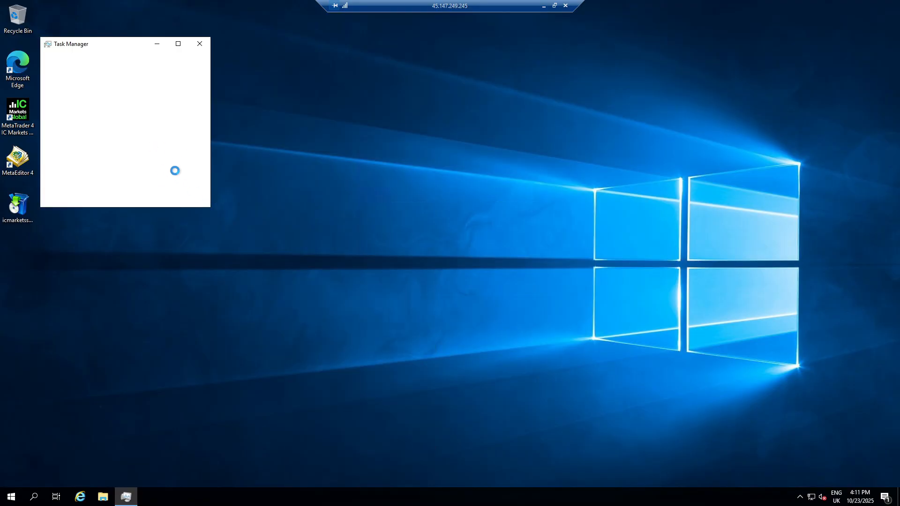
{"action": "left_click", "coordinate": [61, 197]}
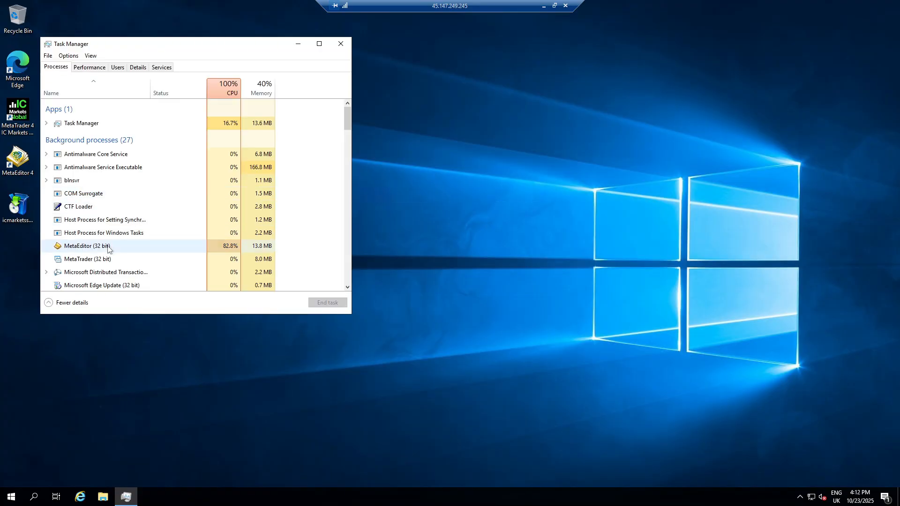
- End the running MetaEditor (32 bit) background tasks on the server, repeating until none is left
{"action": "scroll", "coordinate": [108, 249], "scroll_direction": "down", "scroll_amount": 1}
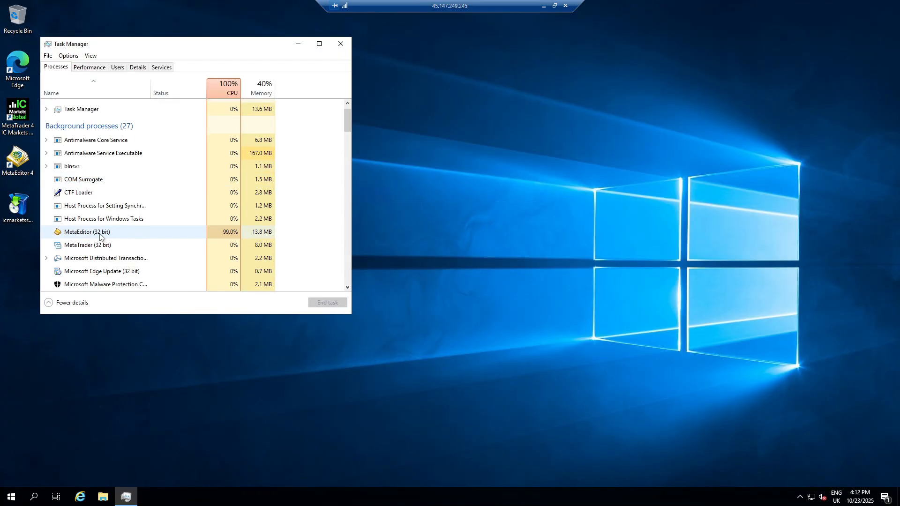
{"action": "right_click", "coordinate": [100, 237]}
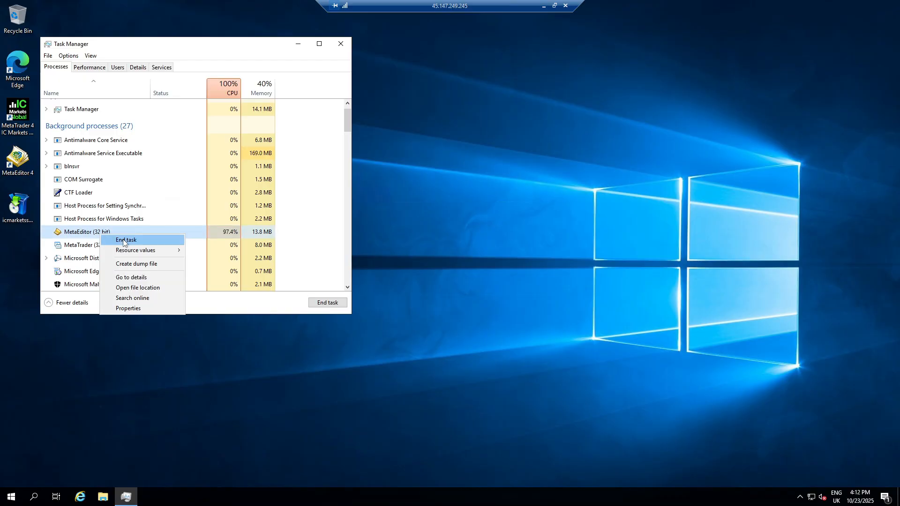
{"action": "left_click", "coordinate": [124, 240]}
{"action": "right_click", "coordinate": [100, 141]}
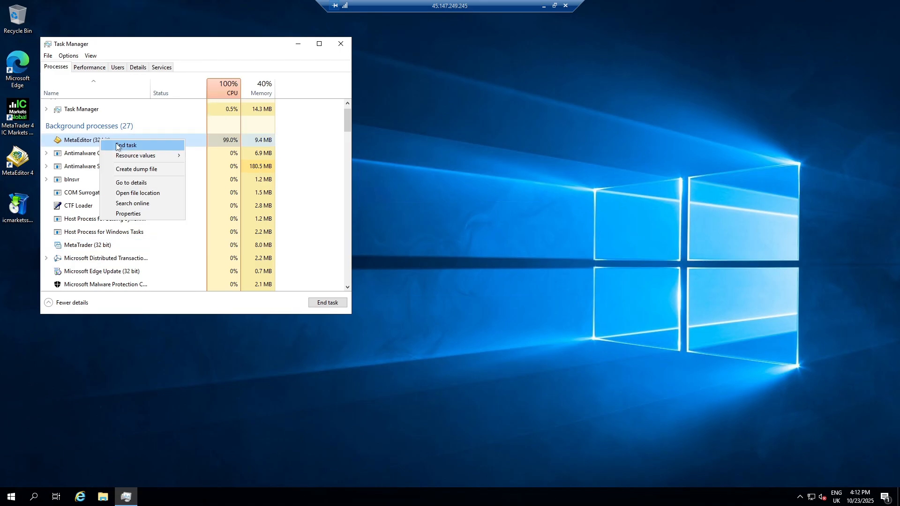
{"action": "left_click", "coordinate": [121, 146]}
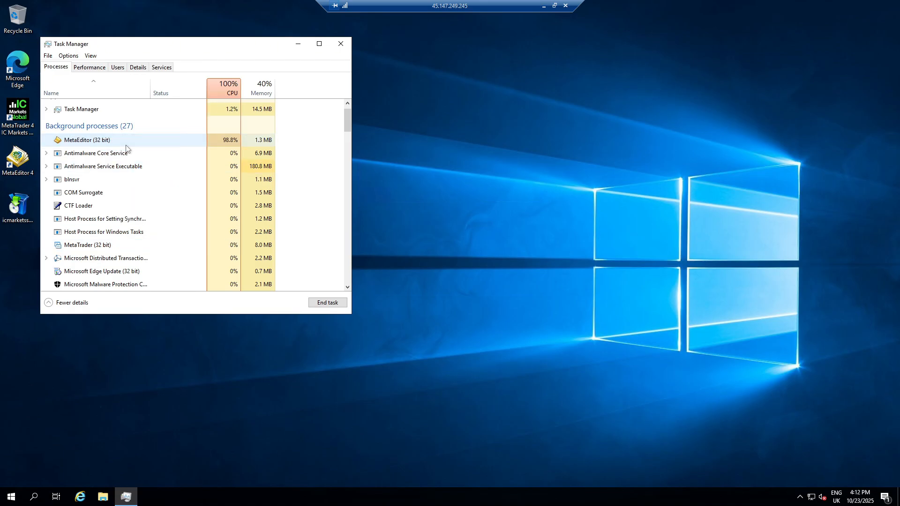
{"action": "right_click", "coordinate": [125, 148]}
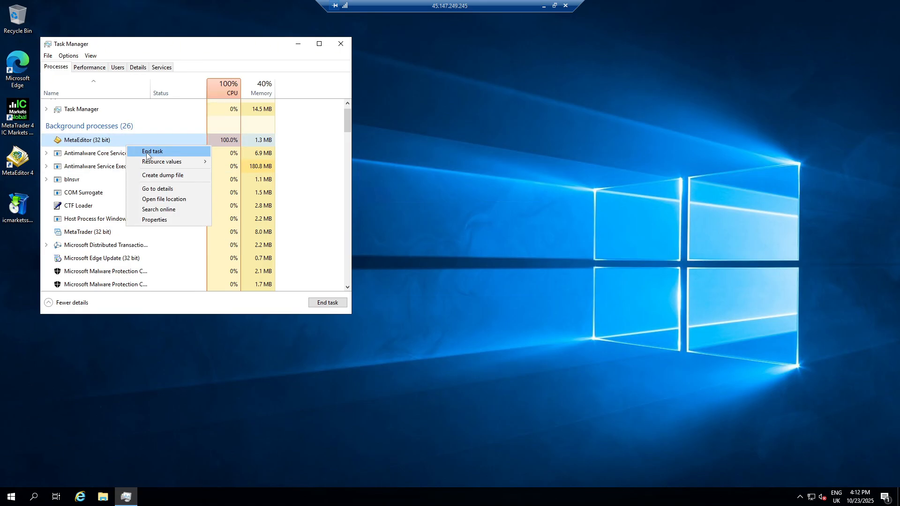
{"action": "left_click", "coordinate": [147, 152]}
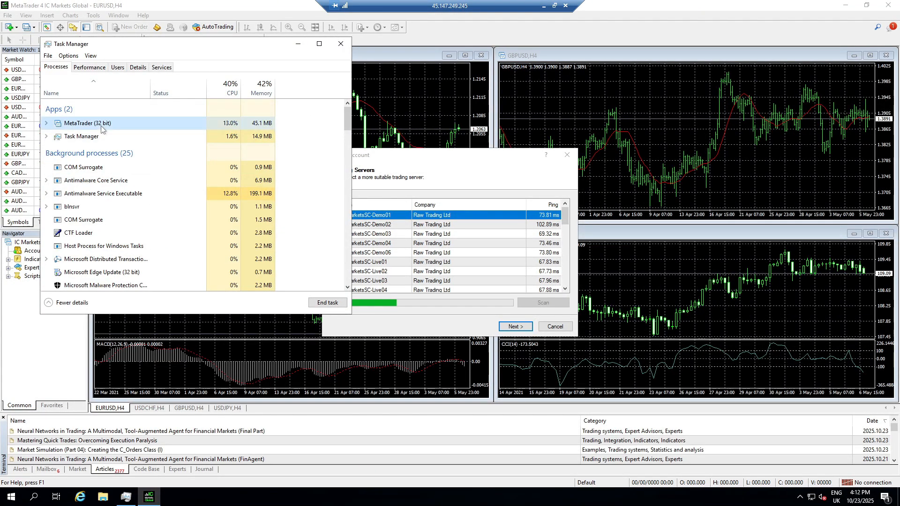
- End the MetaTrader (32 bit) task, check the remaining background processes and close Task Manager
{"action": "right_click", "coordinate": [101, 126]}
{"action": "left_click", "coordinate": [140, 142]}
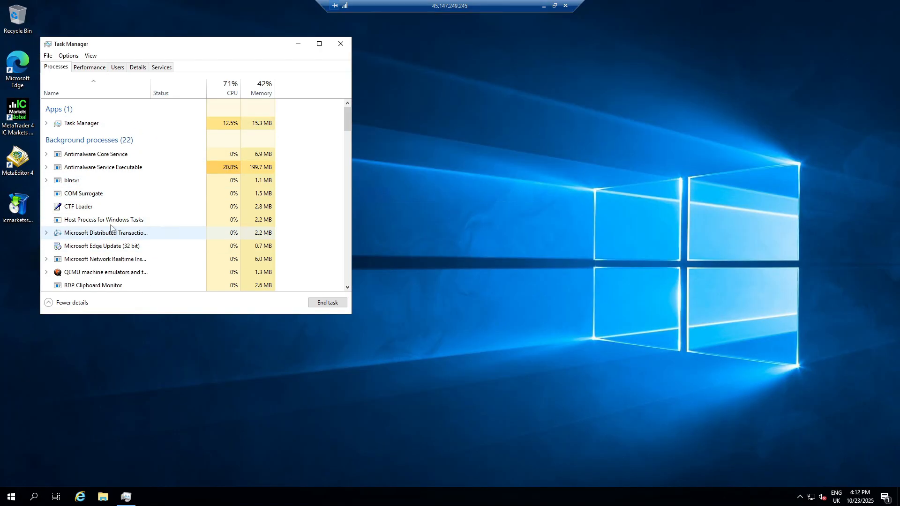
{"action": "scroll", "coordinate": [135, 229], "scroll_direction": "down", "scroll_amount": 2}
{"action": "scroll", "coordinate": [135, 229], "scroll_direction": "down", "scroll_amount": 1}
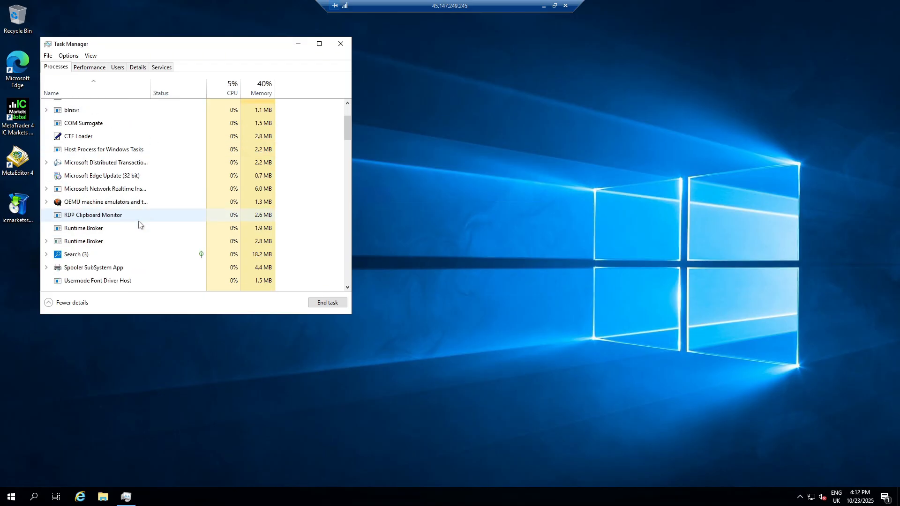
{"action": "scroll", "coordinate": [135, 225], "scroll_direction": "down", "scroll_amount": 1}
{"action": "scroll", "coordinate": [105, 245], "scroll_direction": "up", "scroll_amount": 5}
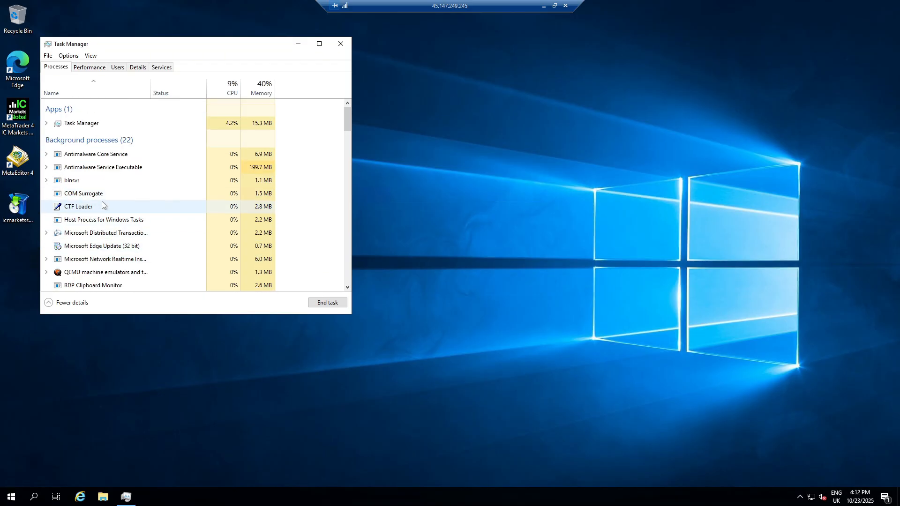
{"action": "left_click", "coordinate": [341, 43]}
- Launch MetaTrader 4 IC Markets Global from the server's desktop and dismiss the account opening dialog after browsing its trading servers
{"action": "double_click", "coordinate": [14, 107]}
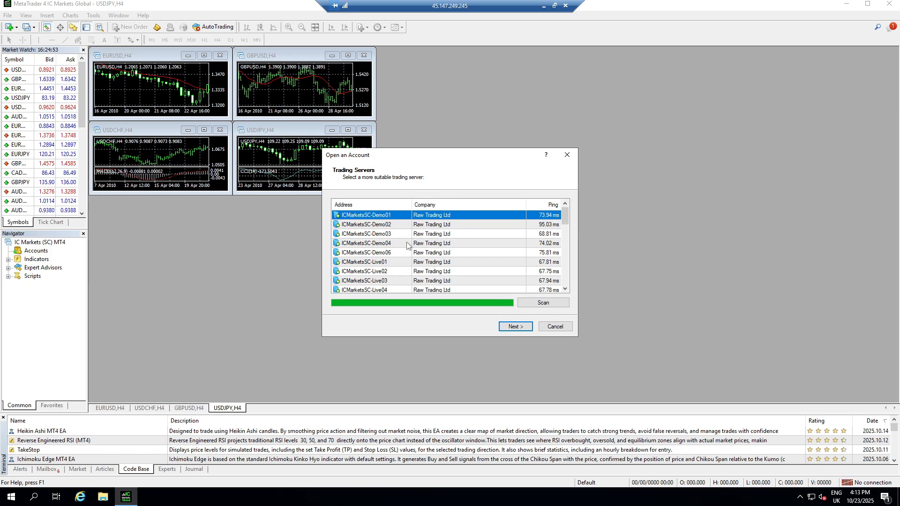
{"action": "scroll", "coordinate": [406, 242], "scroll_direction": "down", "scroll_amount": 3}
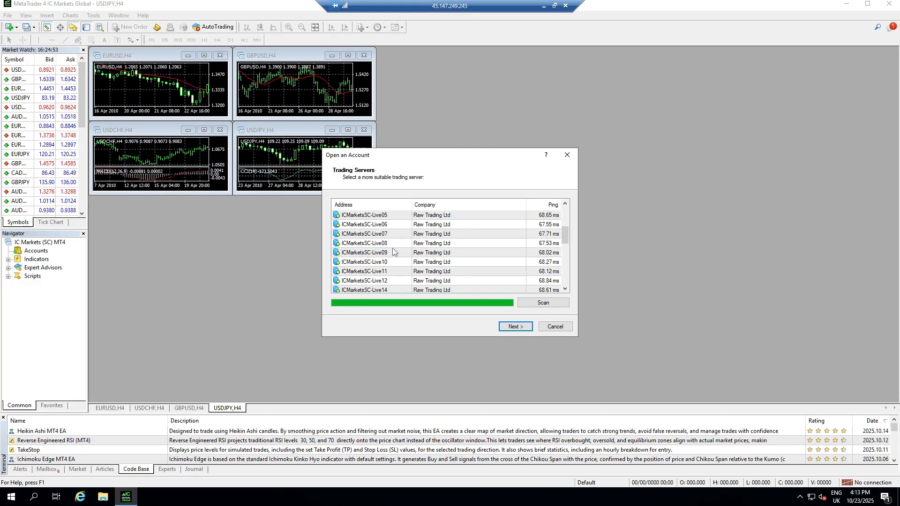
{"action": "key", "text": "Escape"}
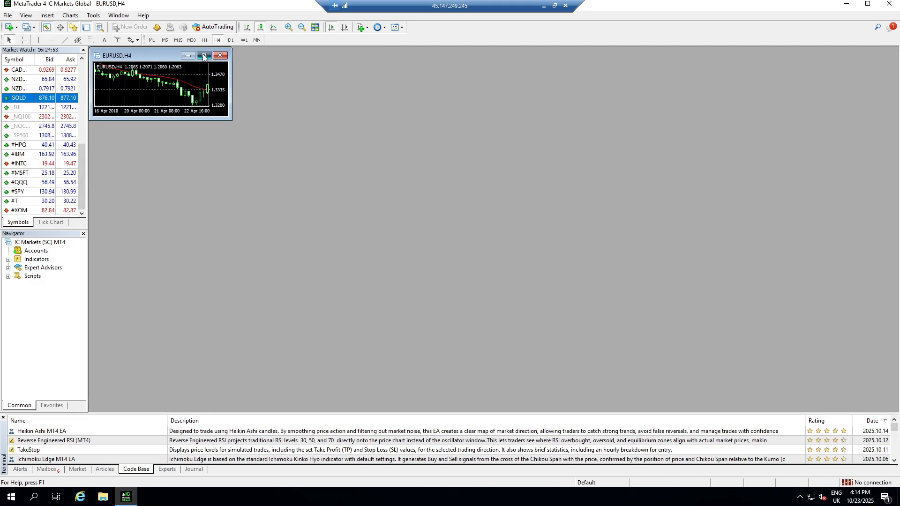
- Maximize the EURUSD chart on the M15 timeframe and minimize MetaTrader 4 to the server's desktop
{"action": "left_click", "coordinate": [204, 55]}
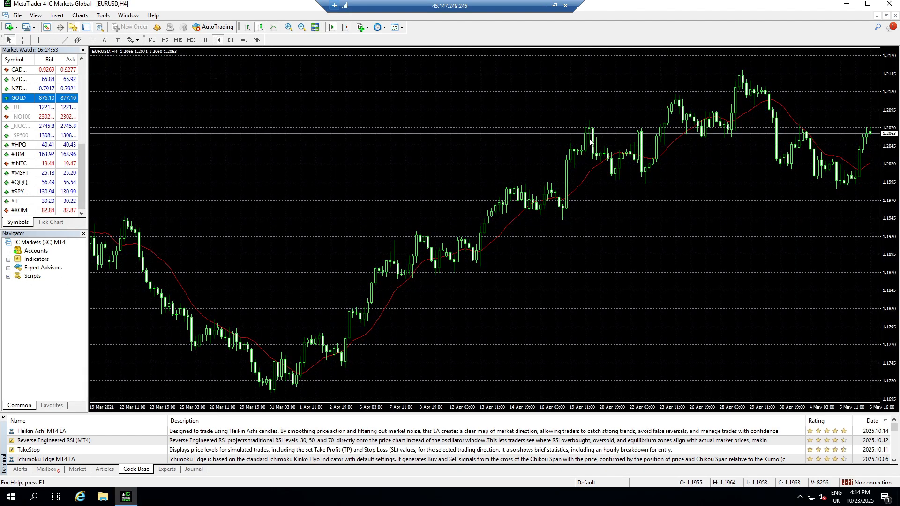
{"action": "left_click", "coordinate": [181, 40]}
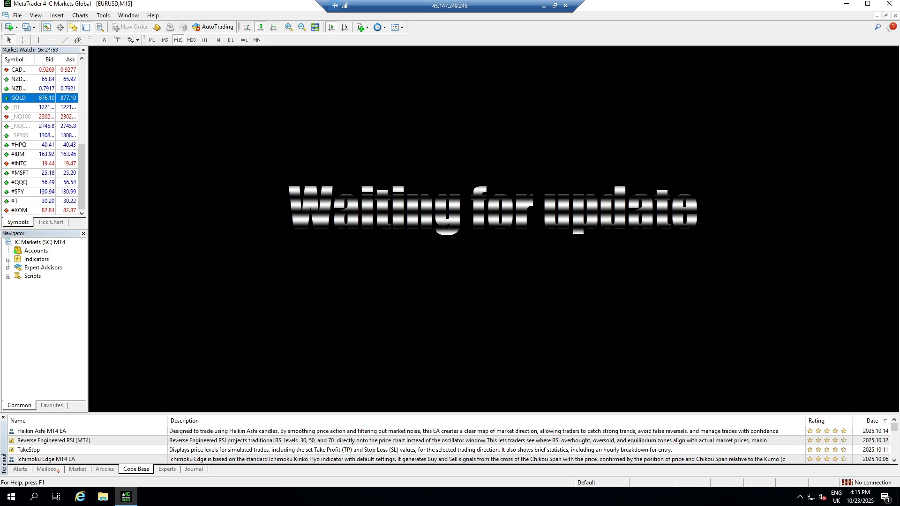
{"action": "left_click", "coordinate": [848, 3]}
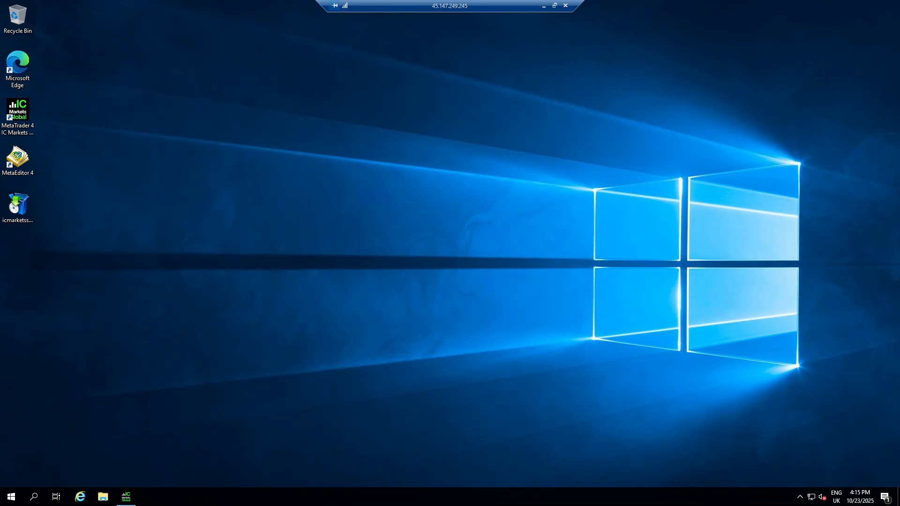
- Copy New Text Document (2).txt from the local desktop and paste it onto the remote server's desktop
{"action": "left_click", "coordinate": [544, 6]}
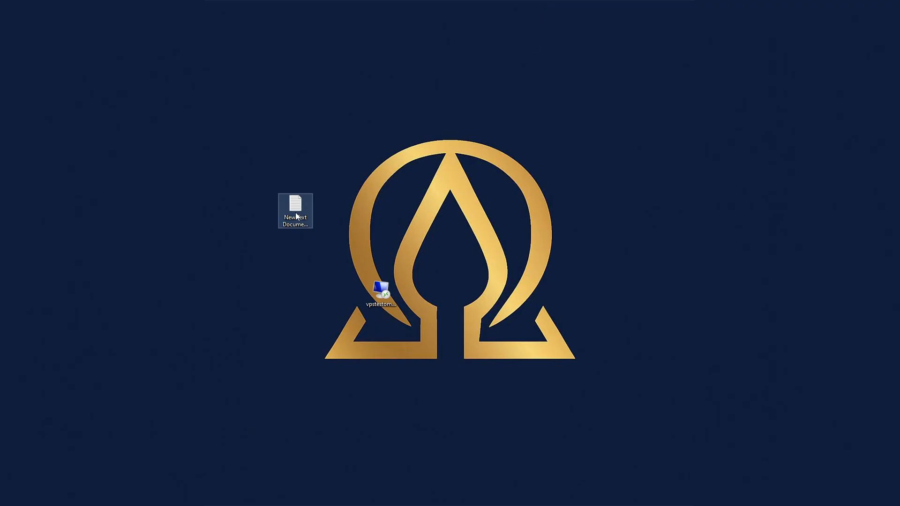
{"action": "right_click", "coordinate": [296, 214]}
{"action": "left_click", "coordinate": [340, 384]}
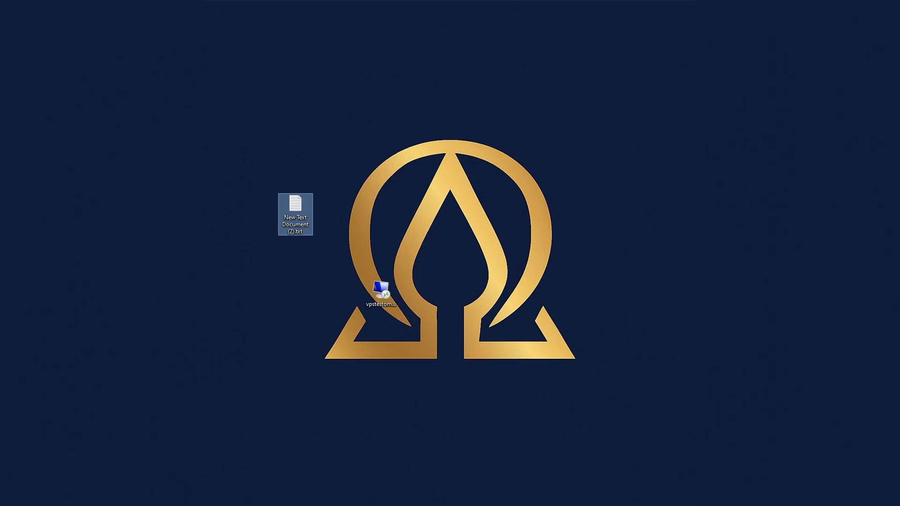
{"action": "key", "text": "alt+Tab"}
{"action": "right_click", "coordinate": [321, 300]}
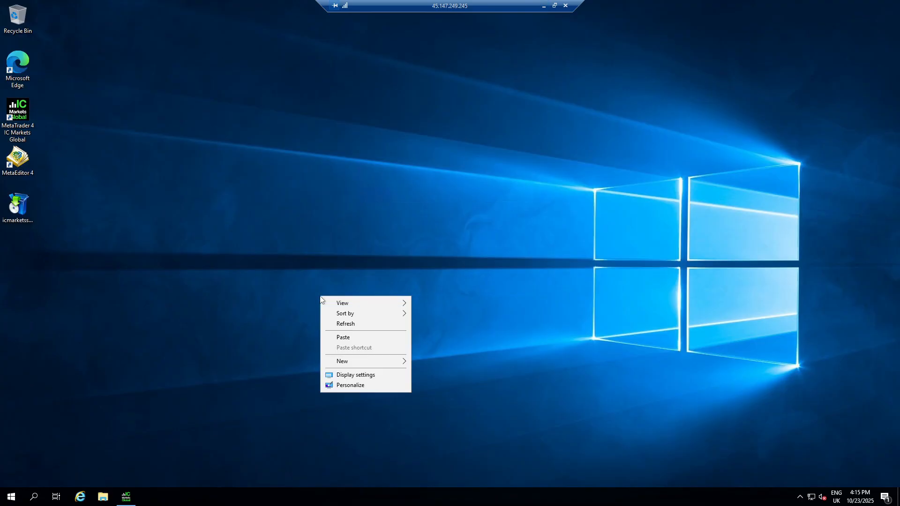
{"action": "left_click", "coordinate": [348, 337]}
{"action": "left_click_drag", "start_coordinate": [258, 256], "coordinate": [406, 378]}
{"action": "left_click", "coordinate": [387, 336]}
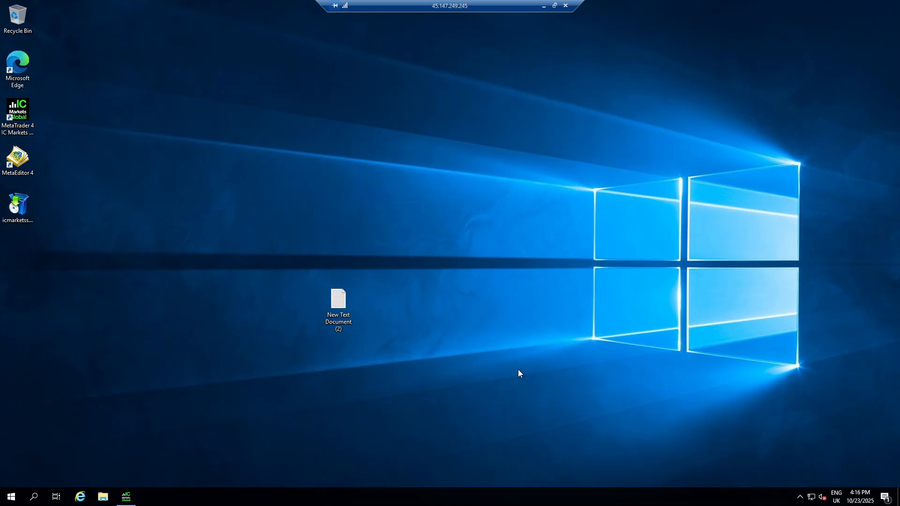
{"action": "left_click_drag", "start_coordinate": [275, 93], "coordinate": [484, 299]}
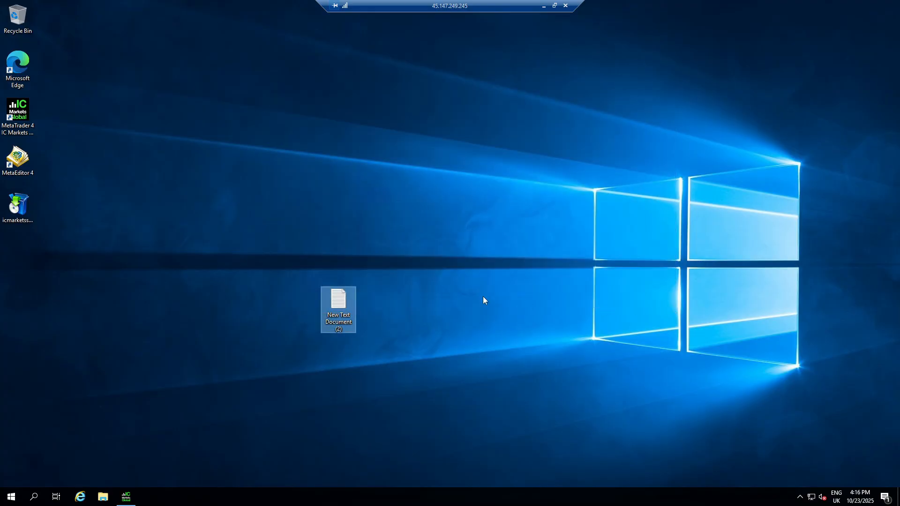
{"action": "left_click", "coordinate": [217, 190]}
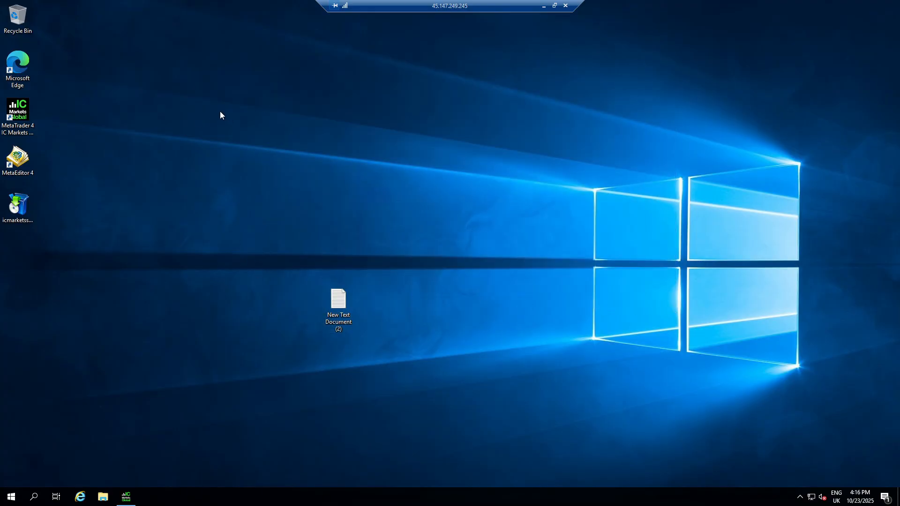
{"action": "left_click_drag", "start_coordinate": [241, 244], "coordinate": [413, 388]}
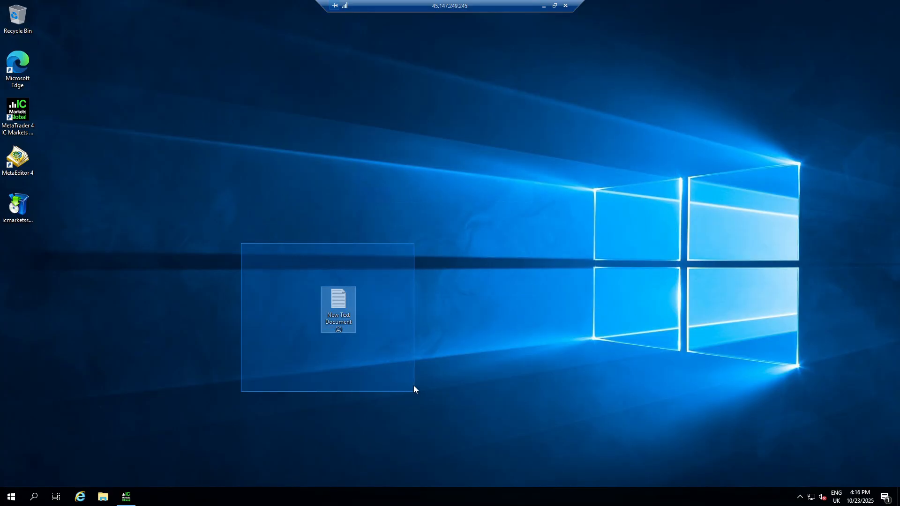
{"action": "left_click", "coordinate": [406, 354]}
{"action": "left_click_drag", "start_coordinate": [220, 167], "coordinate": [432, 391]}
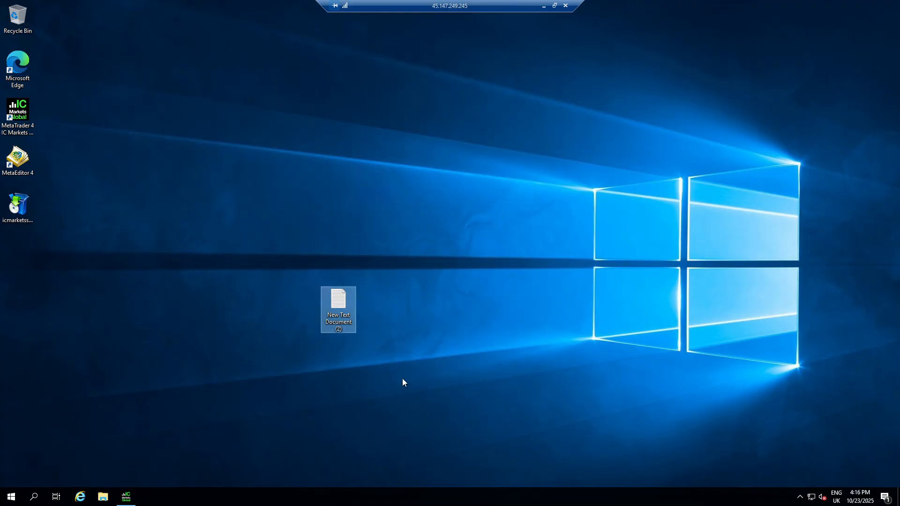
- Restore the MetaTrader 4 window and close the remote desktop session, leaving MetaTrader running on the server
{"action": "left_click", "coordinate": [126, 497]}
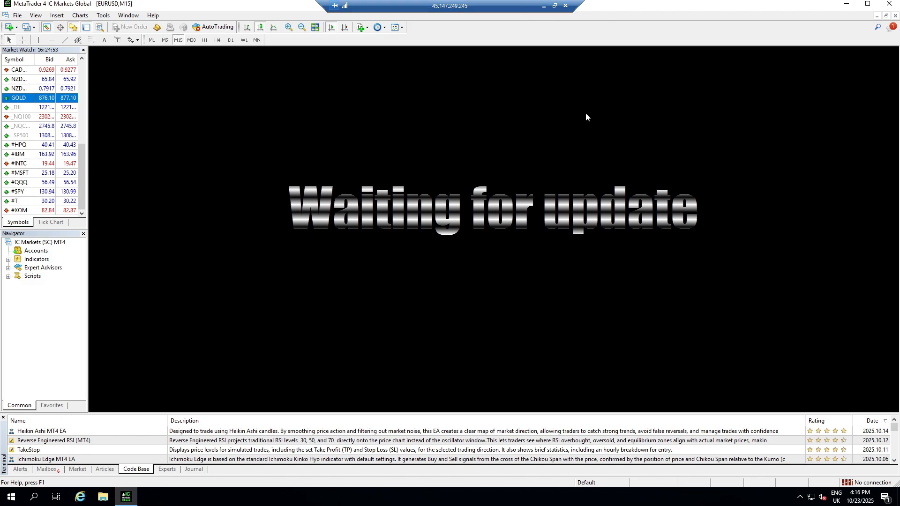
{"action": "left_click", "coordinate": [566, 6]}
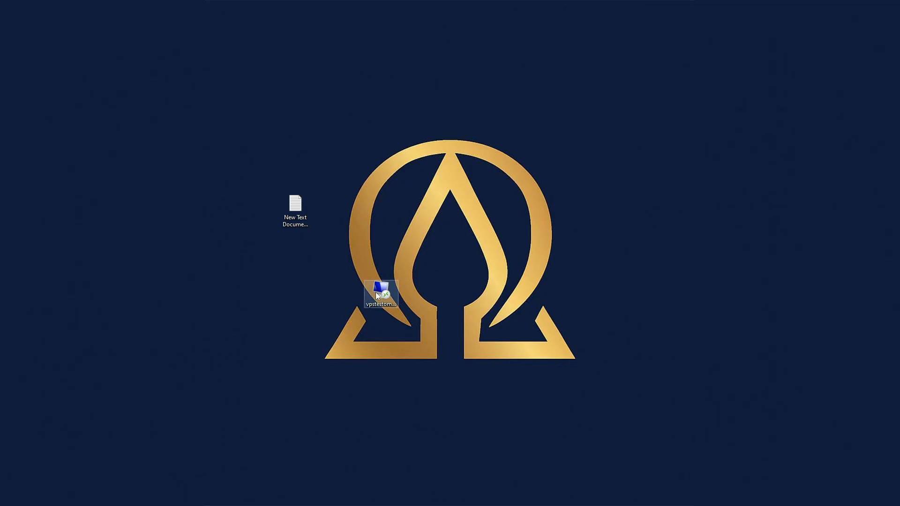